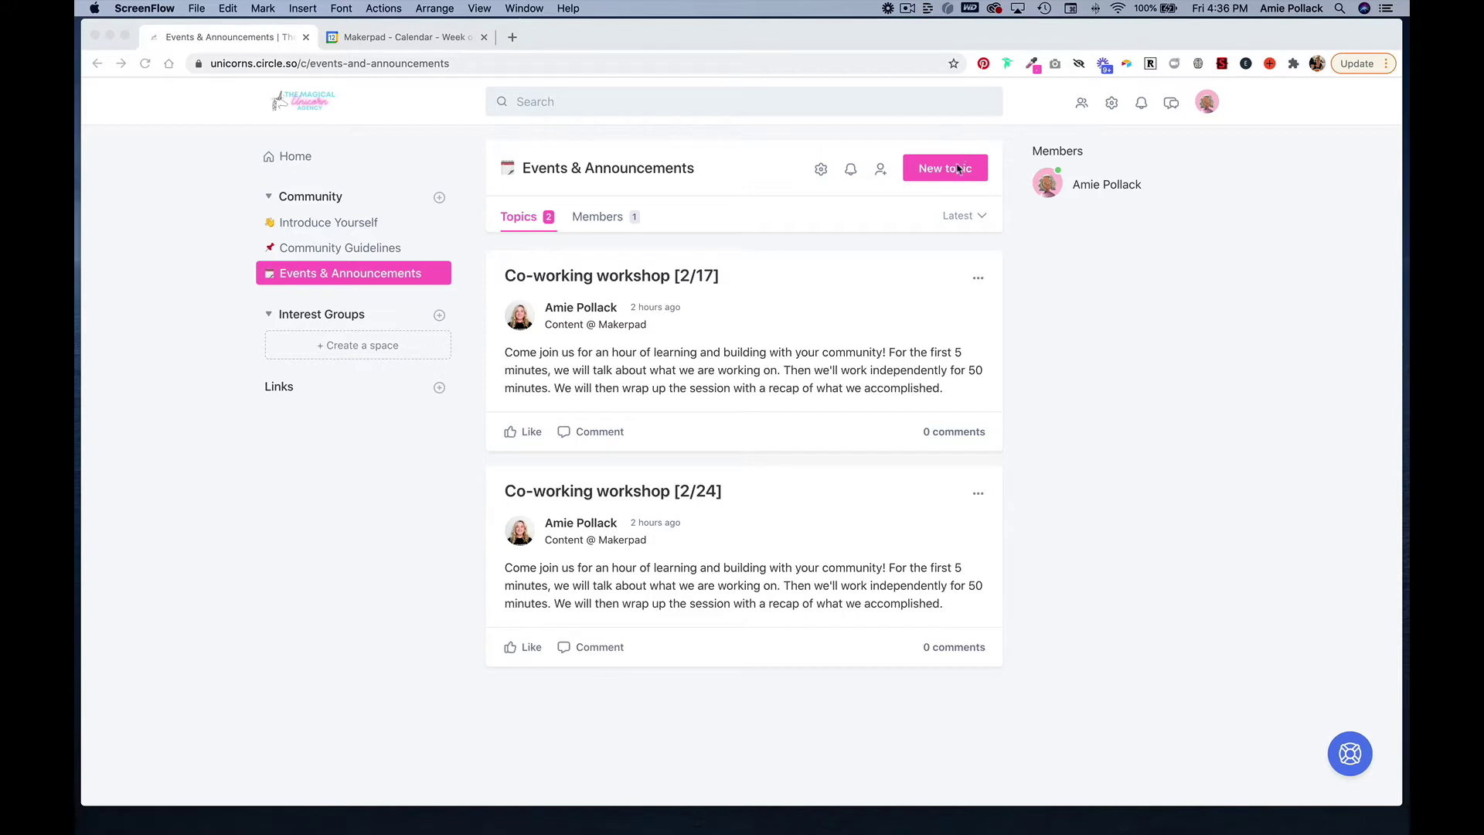
Step: Start a new Events & Announcements topic in Circle, then switch to the Makerpad calendar tab
{"action": "left_click", "coordinate": [946, 175]}
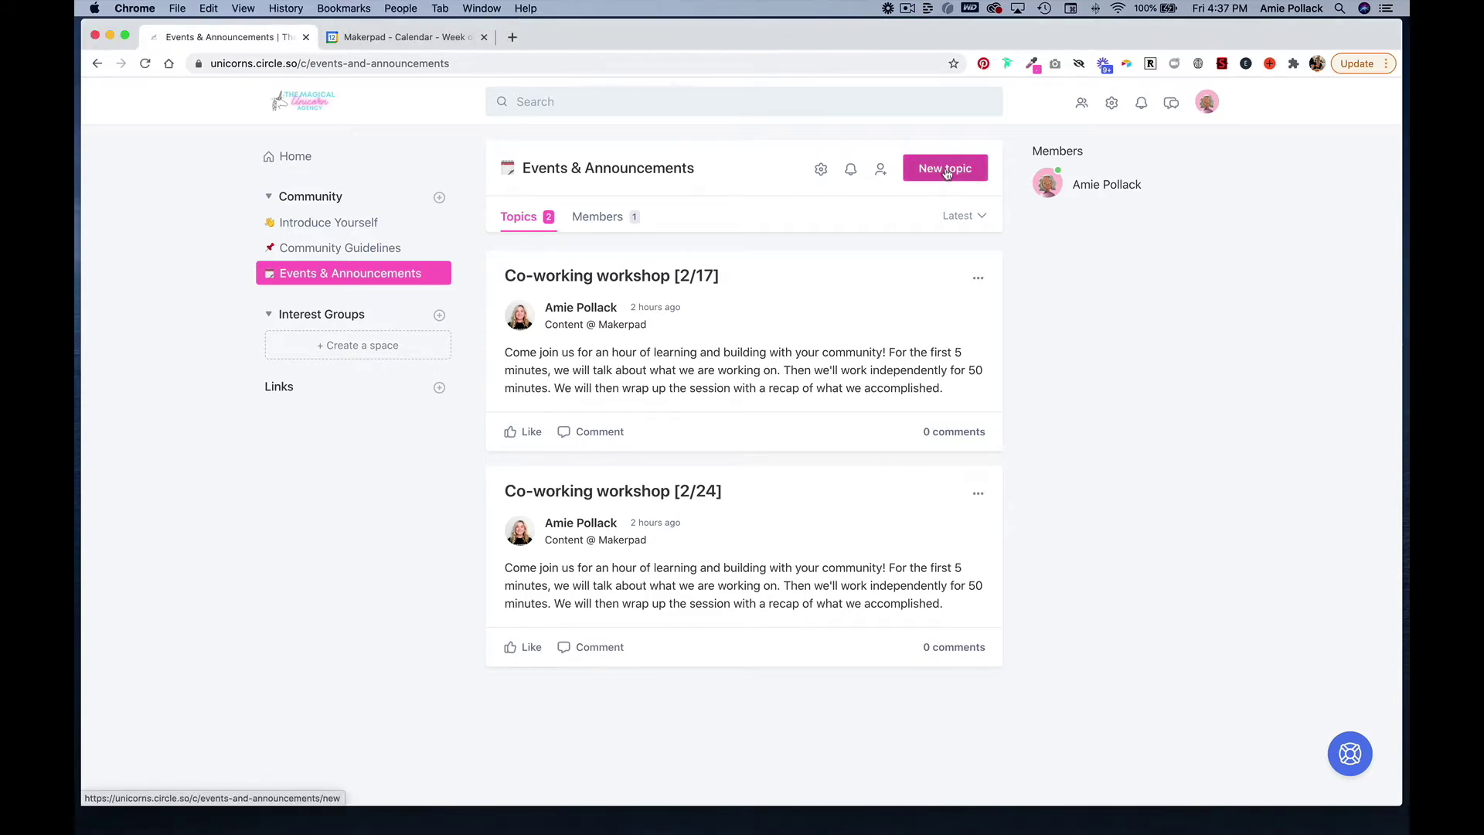
{"action": "left_click", "coordinate": [946, 170]}
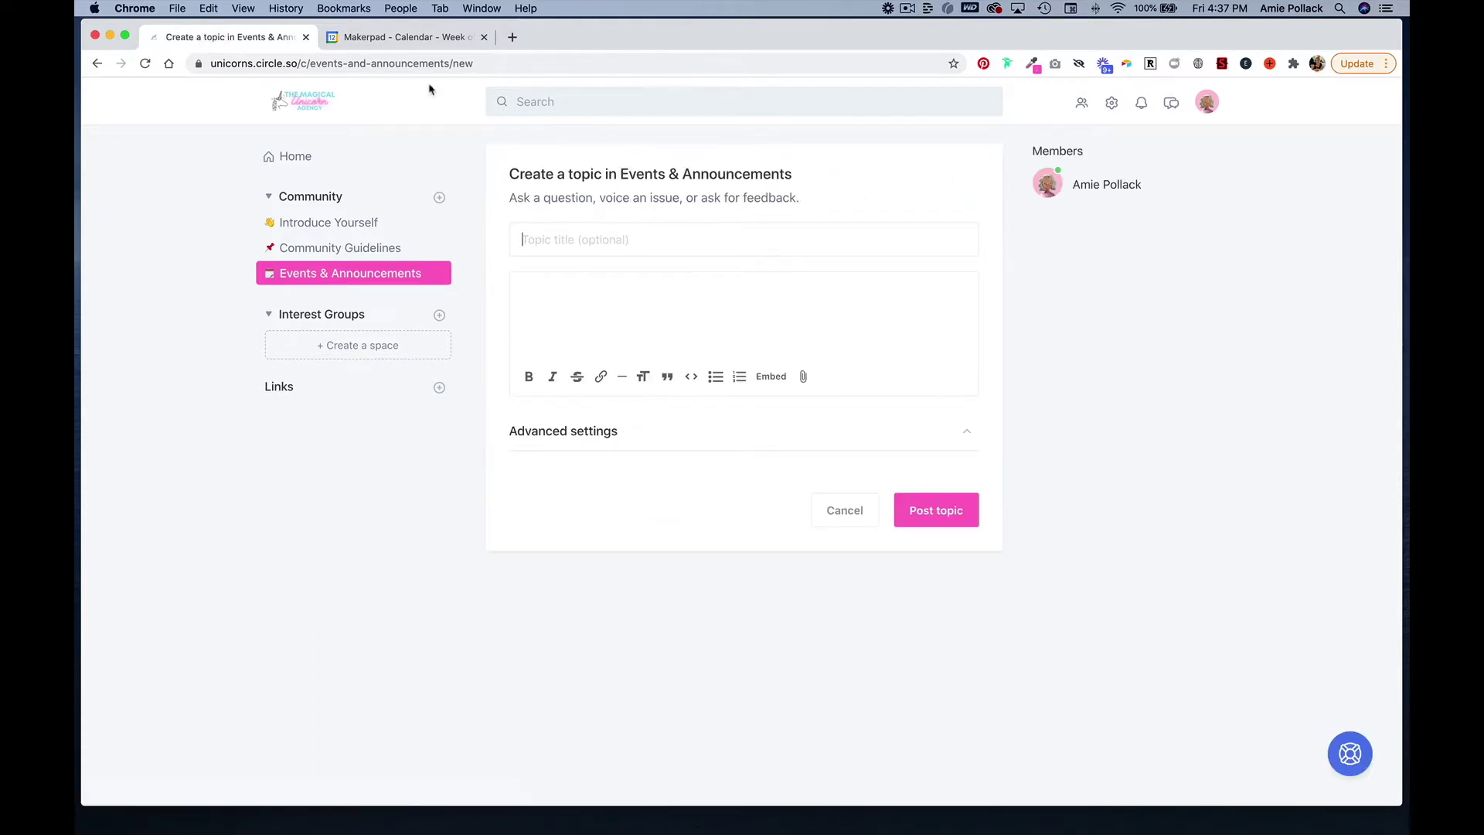
{"action": "left_click", "coordinate": [410, 41]}
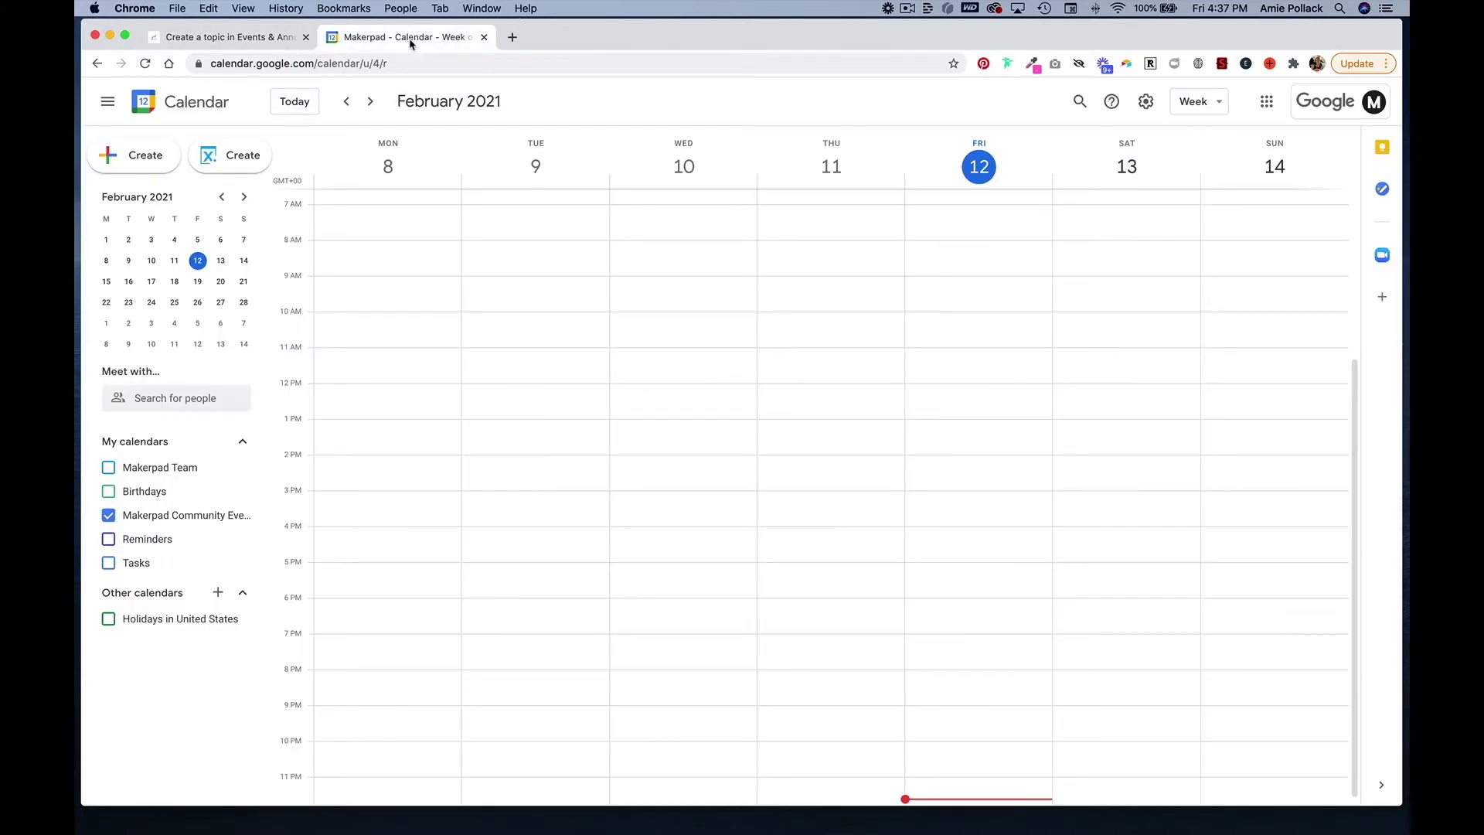
Step: Open Settings and sharing for Makerpad Community Events and jump to its integration options
{"action": "mouse_move", "coordinate": [185, 516]}
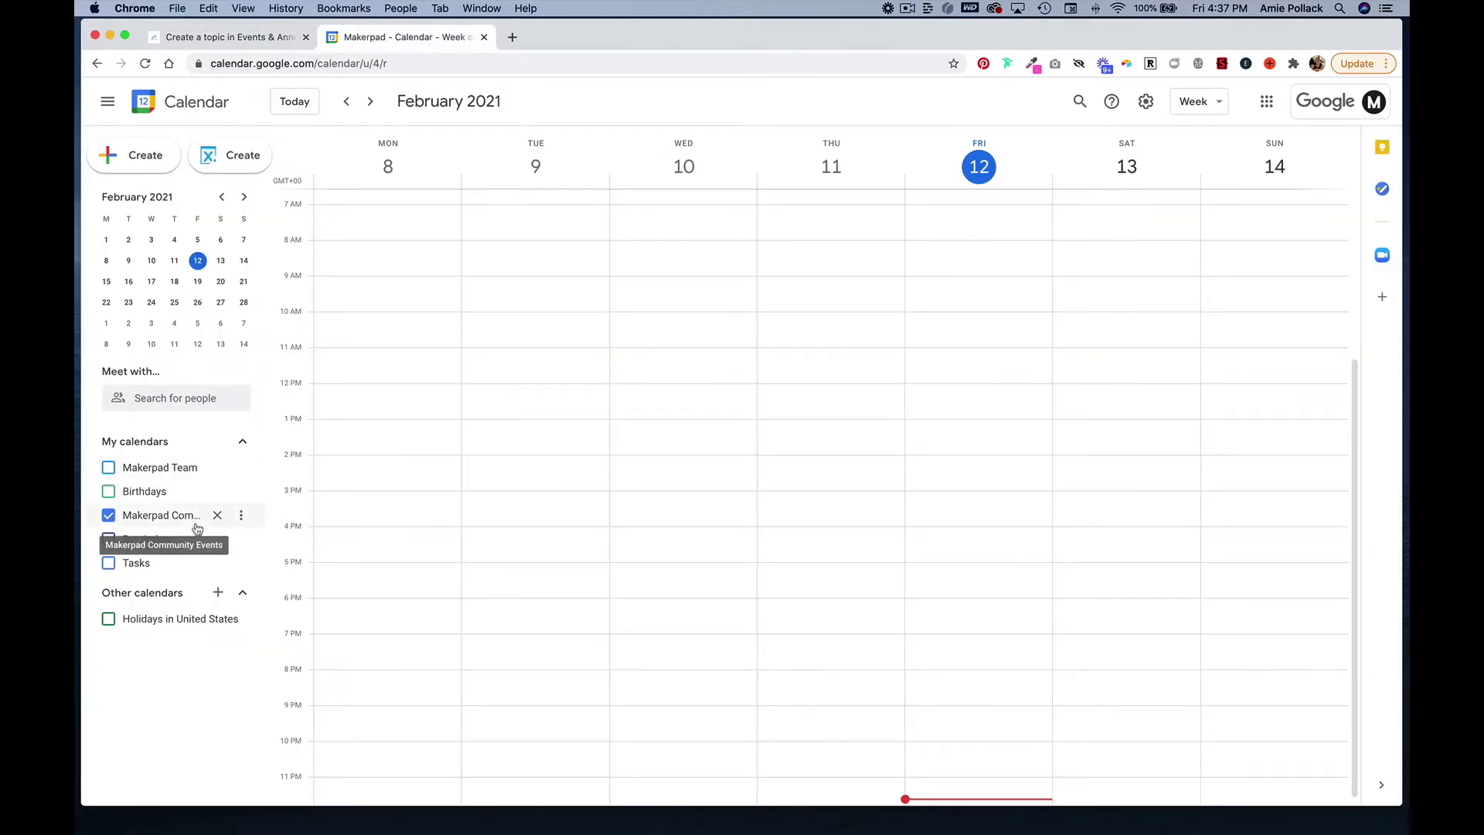
{"action": "left_click", "coordinate": [244, 517]}
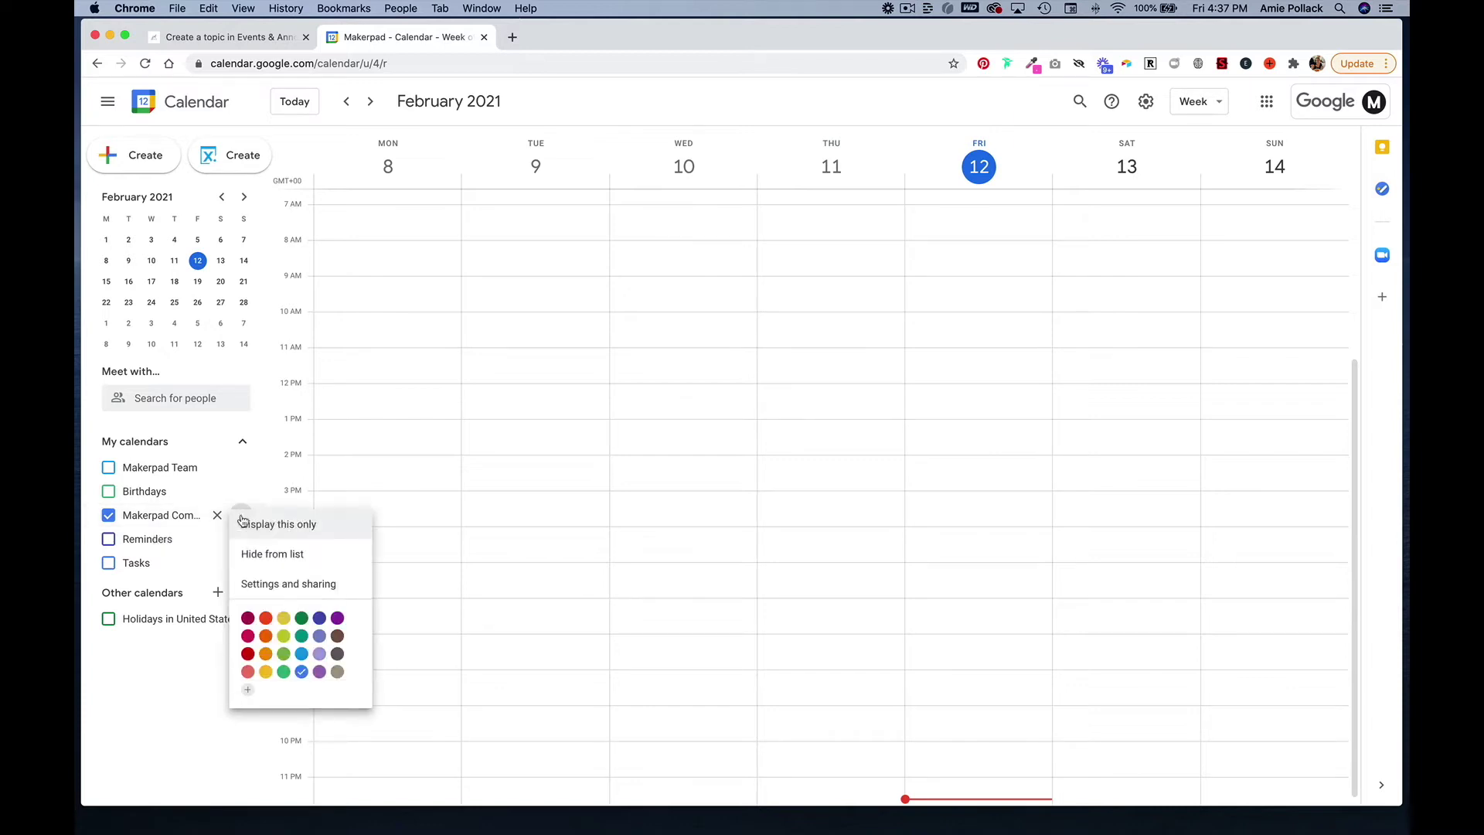
{"action": "left_click", "coordinate": [288, 587]}
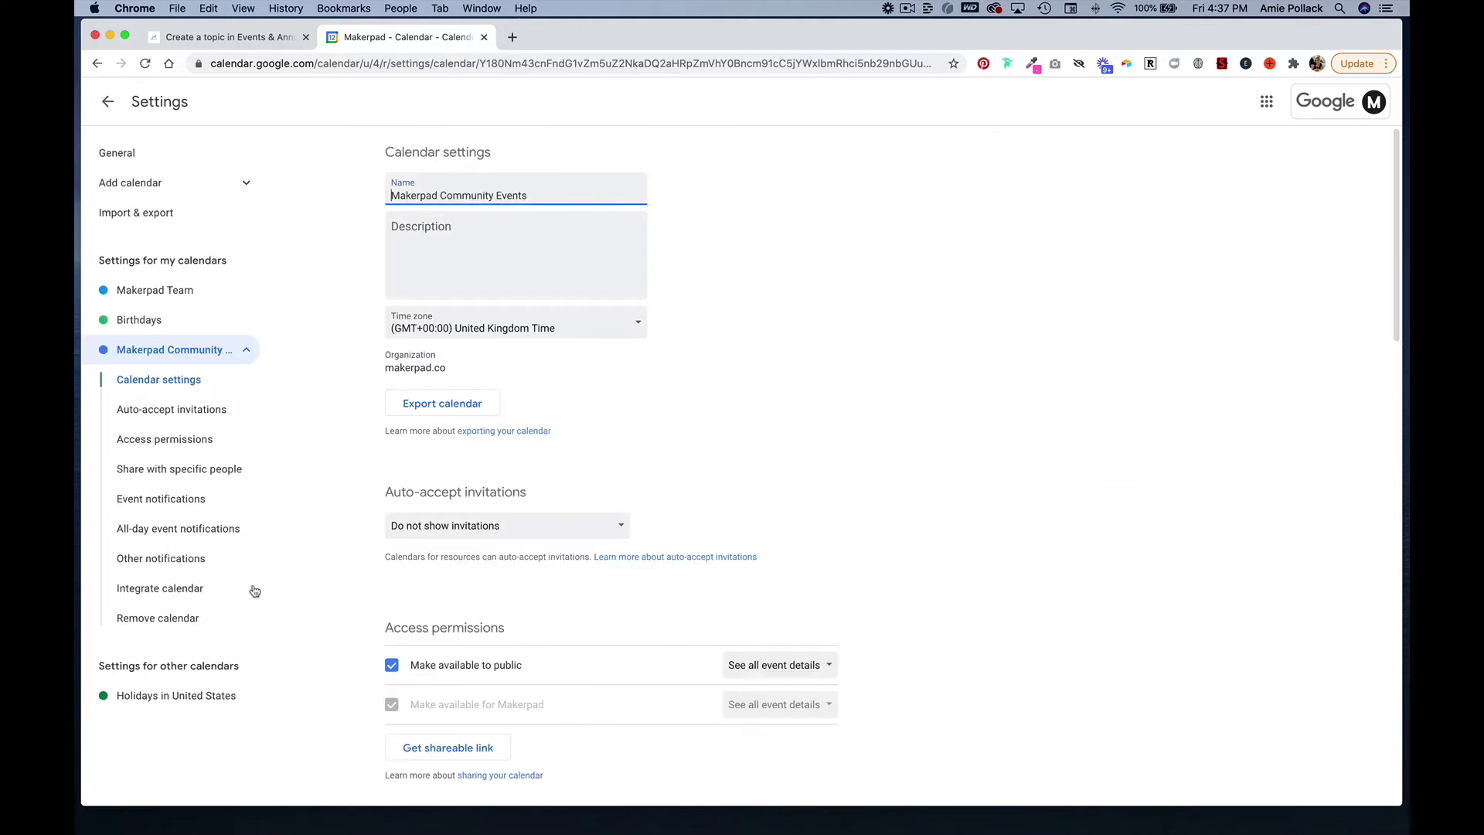
{"action": "left_click", "coordinate": [193, 595]}
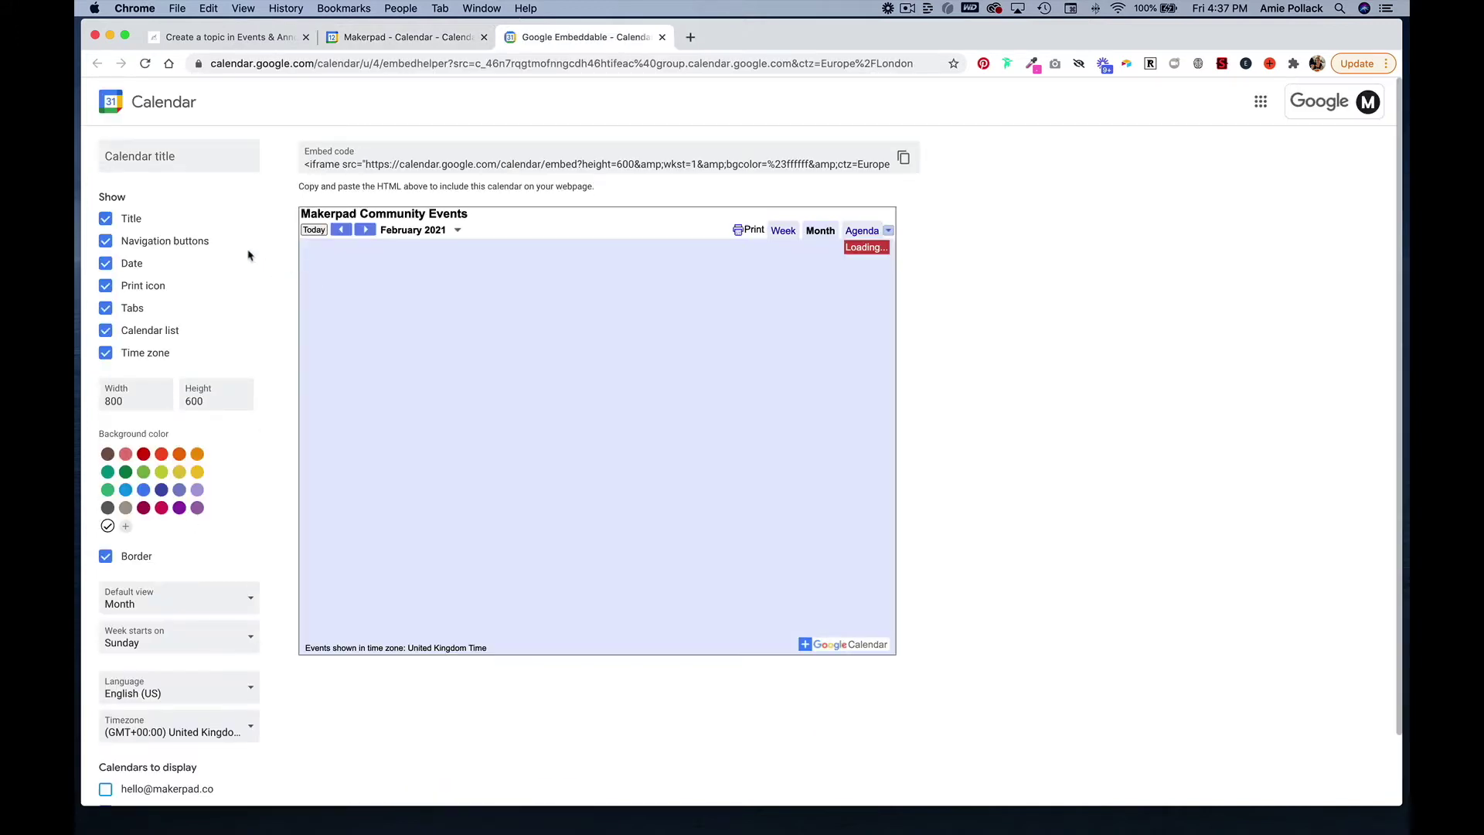
Step: Hide the title, navigation buttons, print icon and border in the embed, then copy its HTML
{"action": "left_click", "coordinate": [106, 219]}
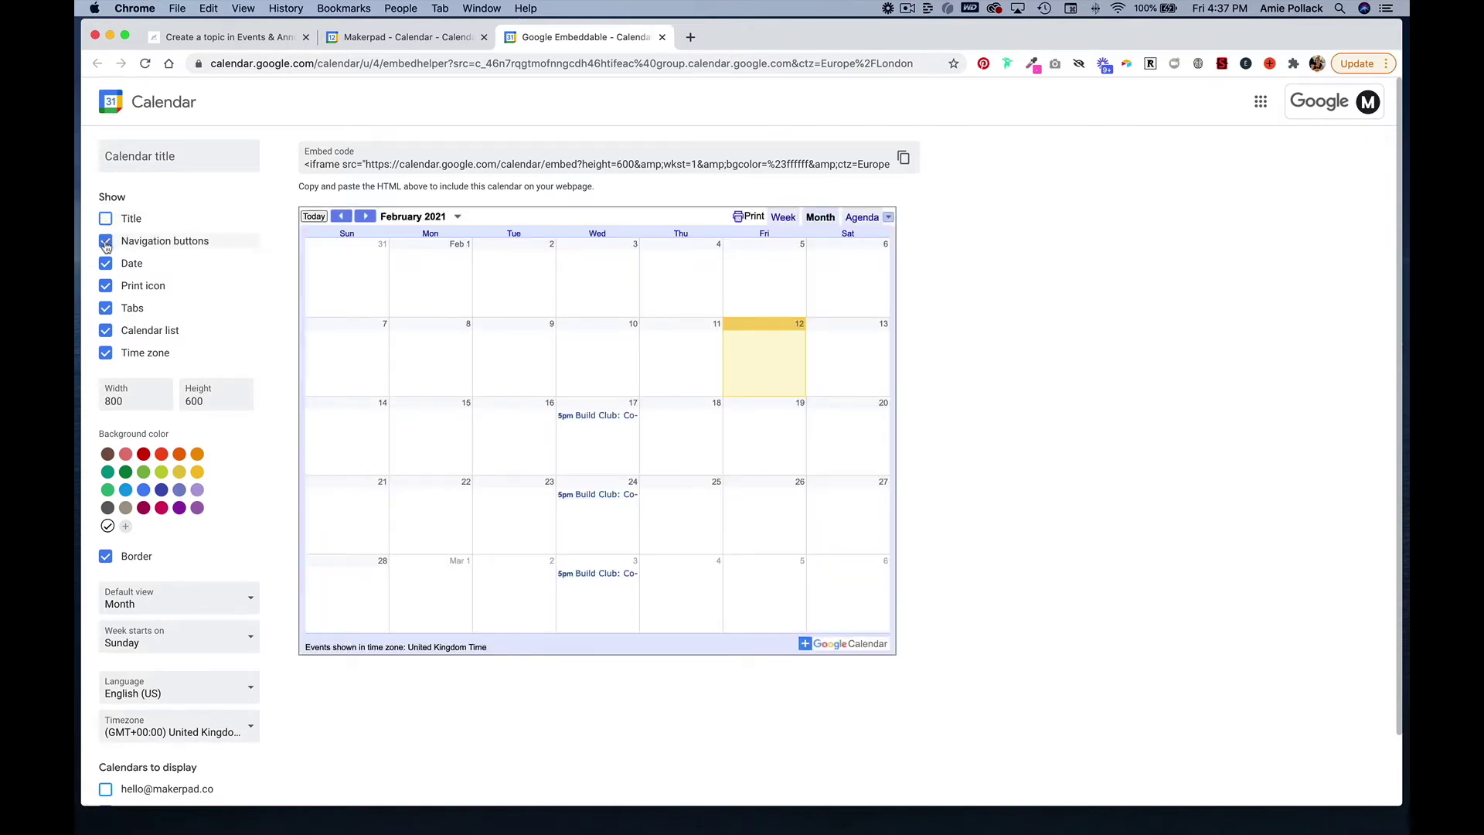
{"action": "left_click", "coordinate": [106, 242]}
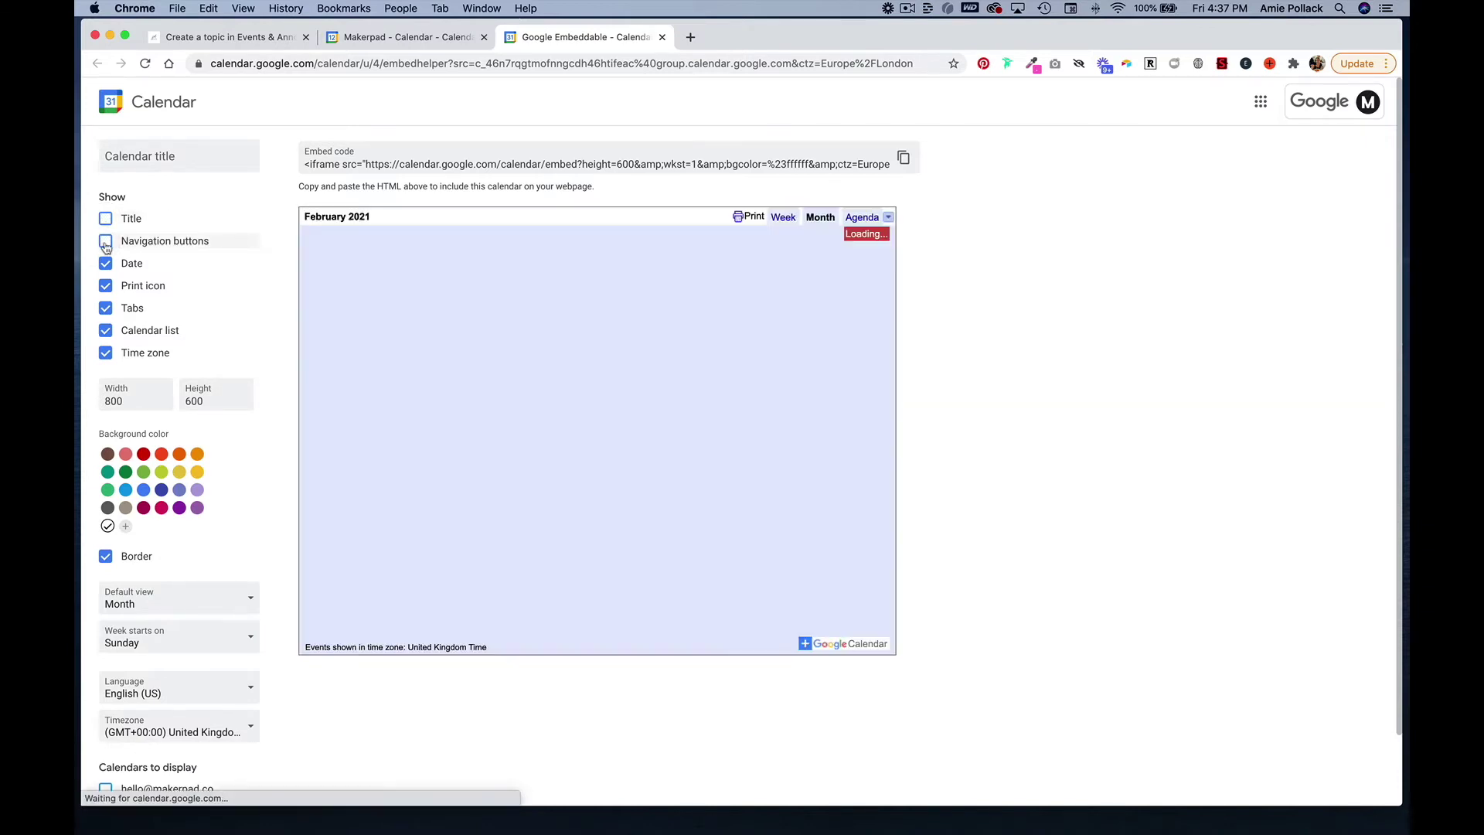
{"action": "left_click", "coordinate": [106, 288]}
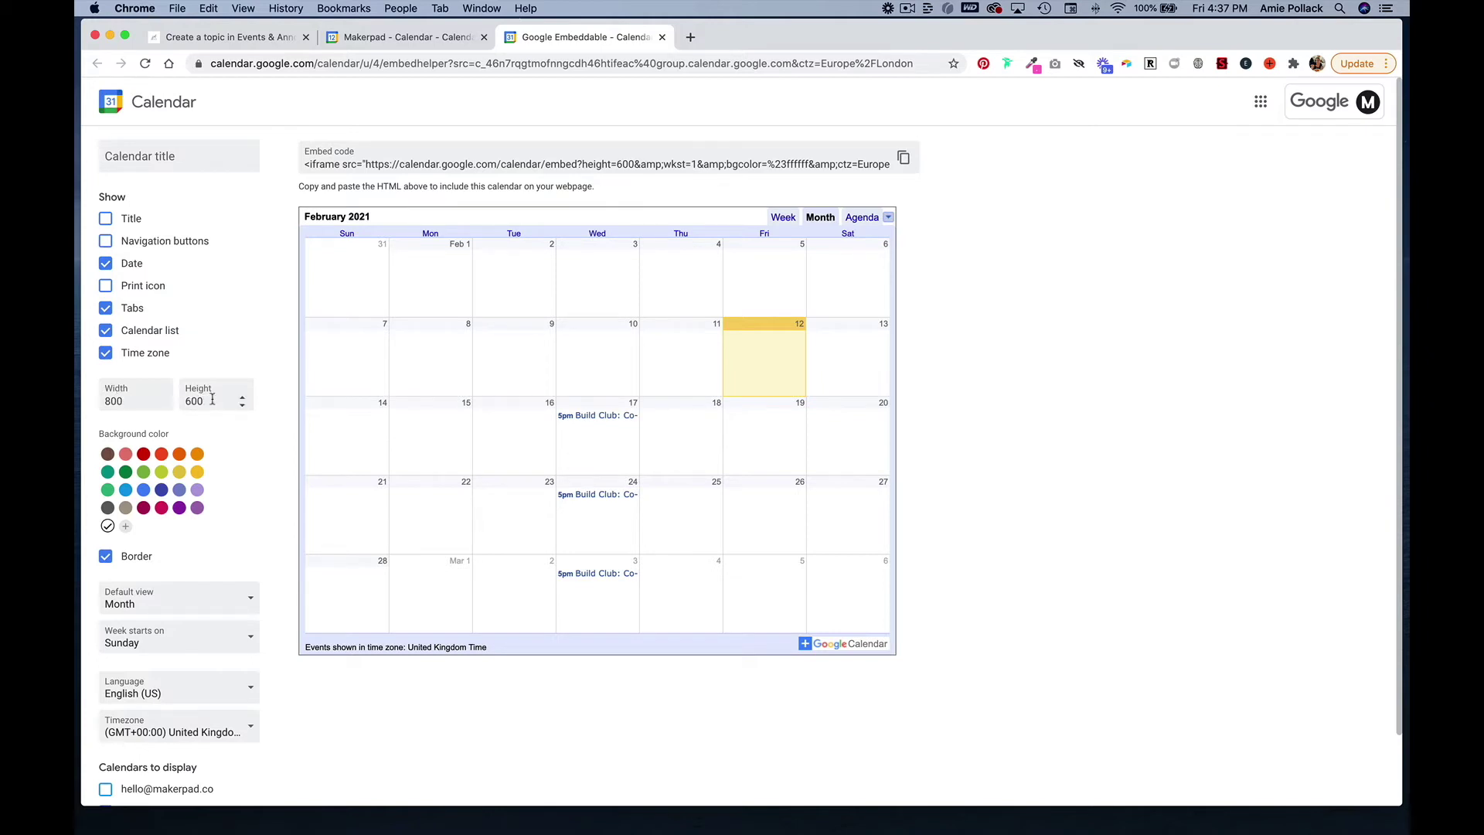
{"action": "scroll", "coordinate": [127, 452], "scroll_direction": "down", "scroll_amount": 1}
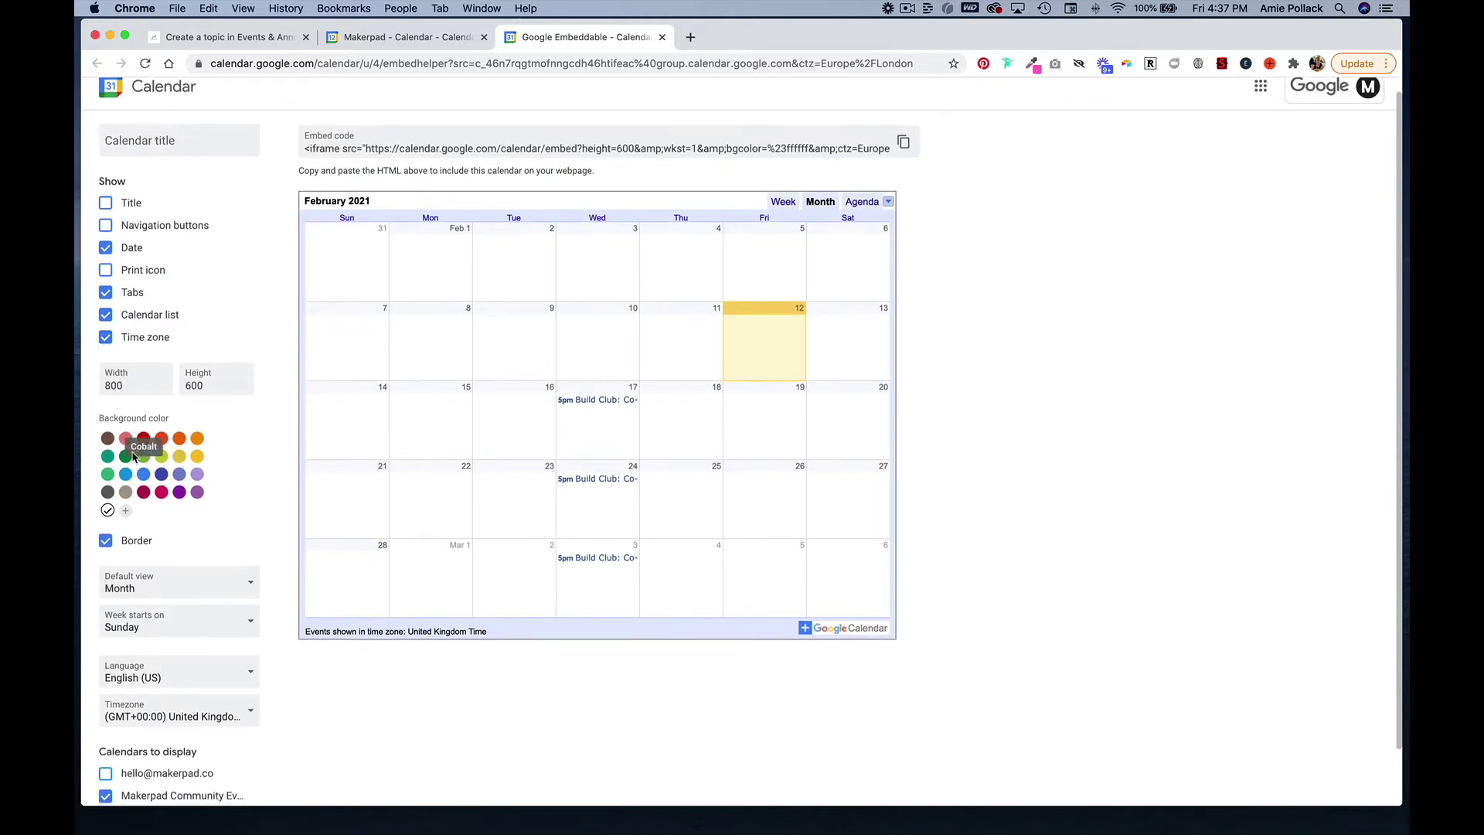
{"action": "scroll", "coordinate": [133, 464], "scroll_direction": "down", "scroll_amount": 2}
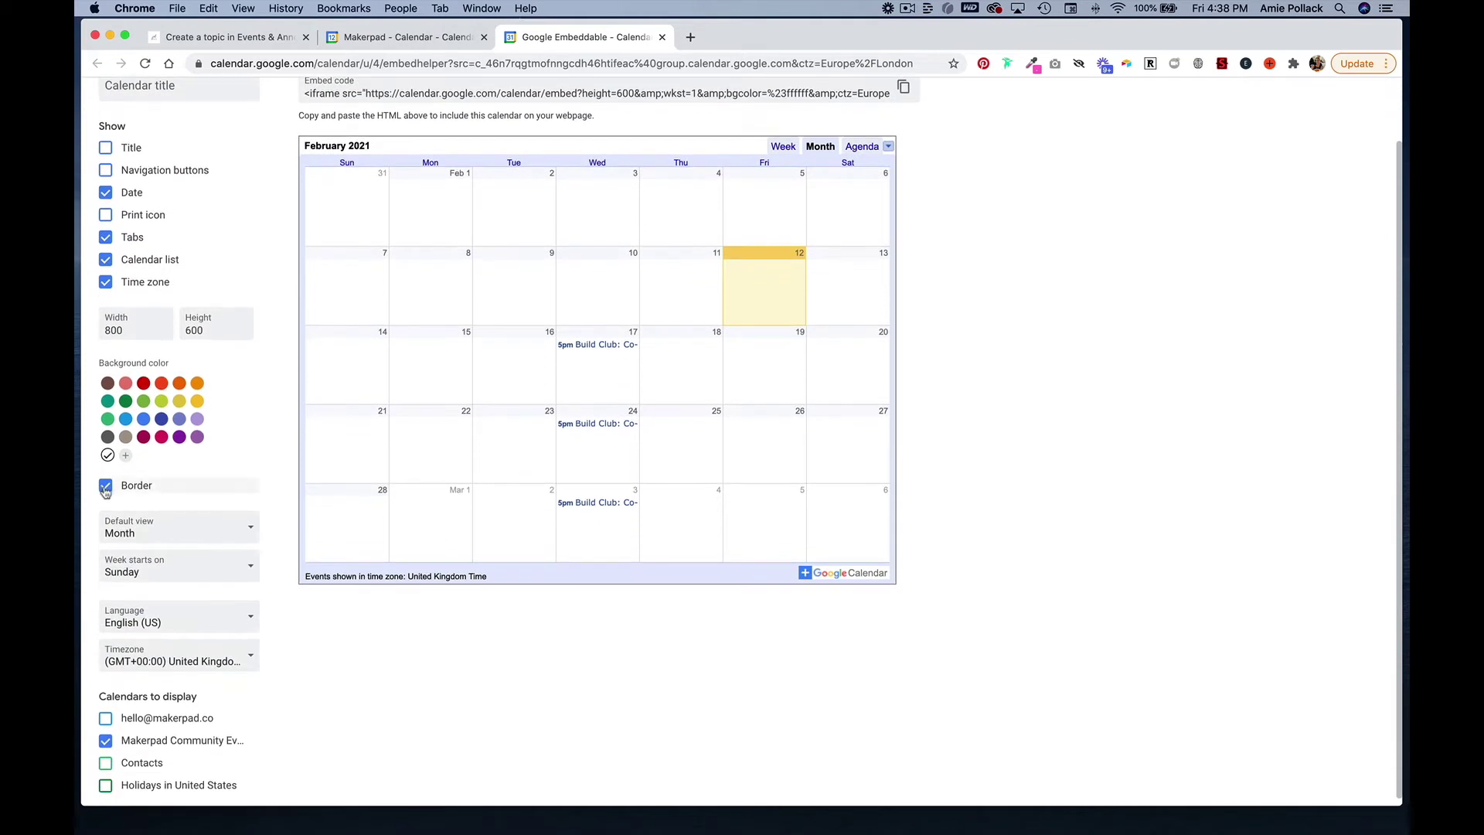
{"action": "left_click", "coordinate": [106, 487]}
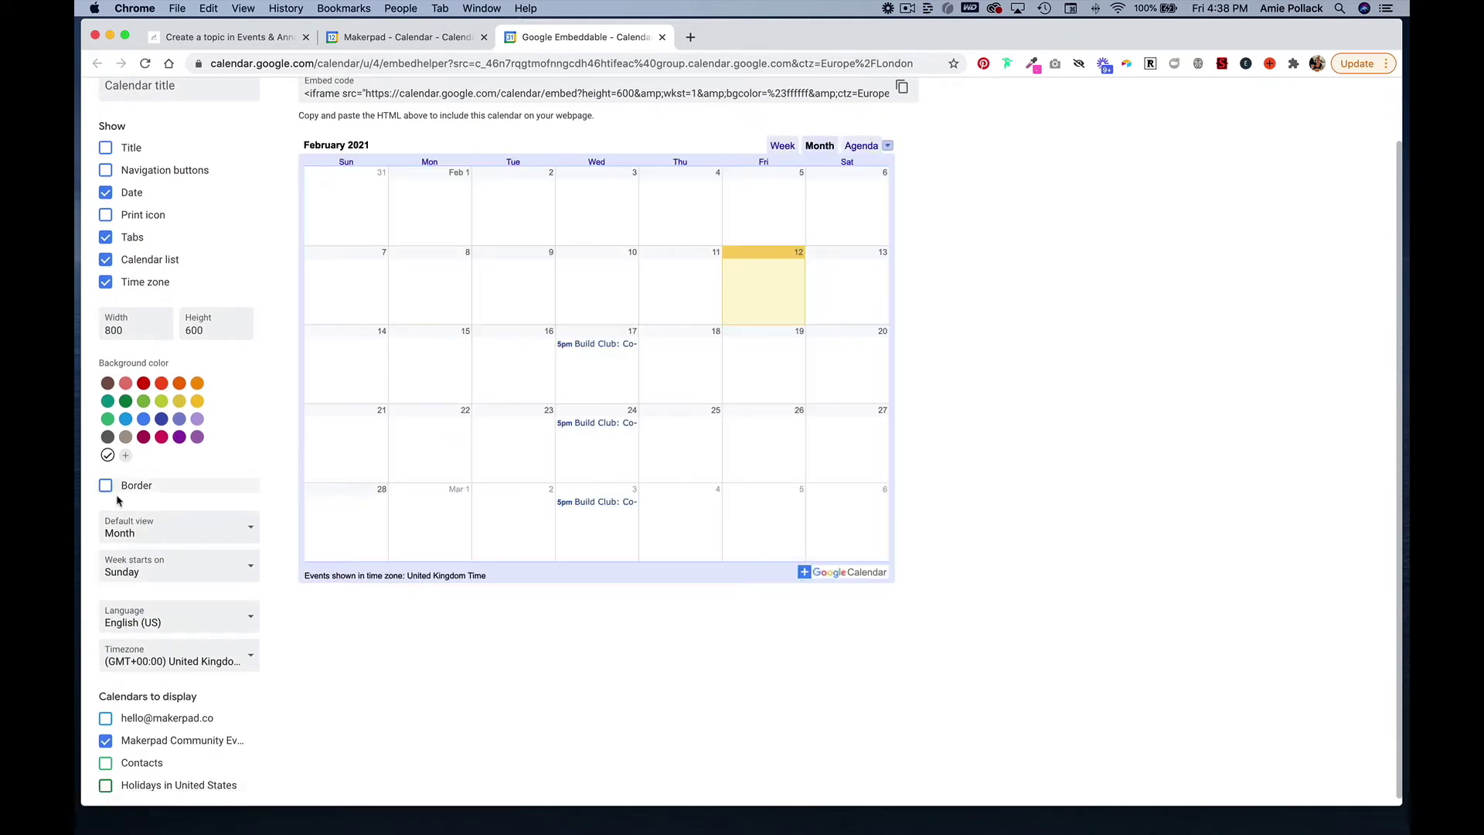
{"action": "scroll", "coordinate": [174, 532], "scroll_direction": "down", "scroll_amount": 1}
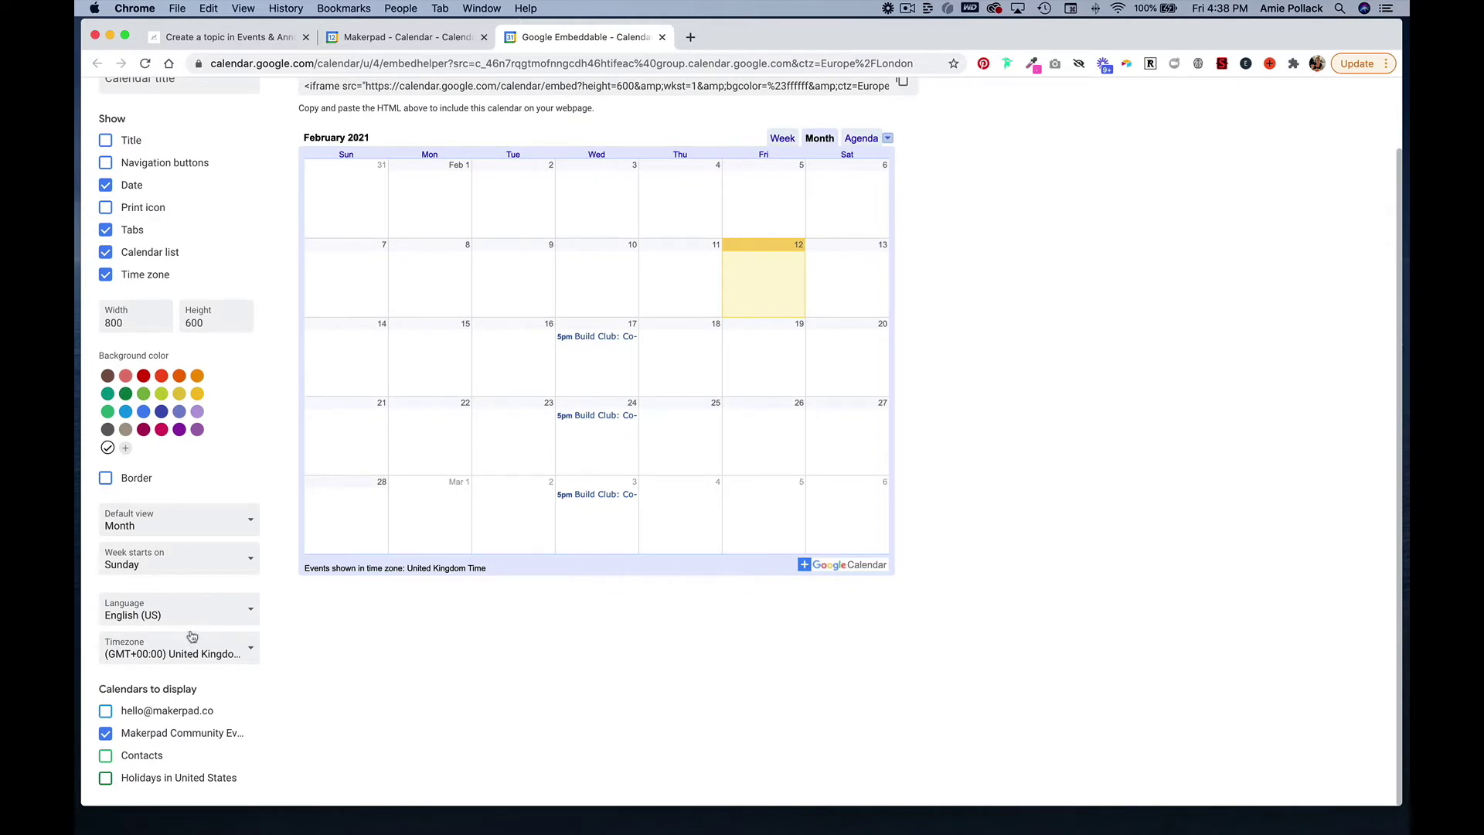
{"action": "scroll", "coordinate": [358, 587], "scroll_direction": "up", "scroll_amount": 3}
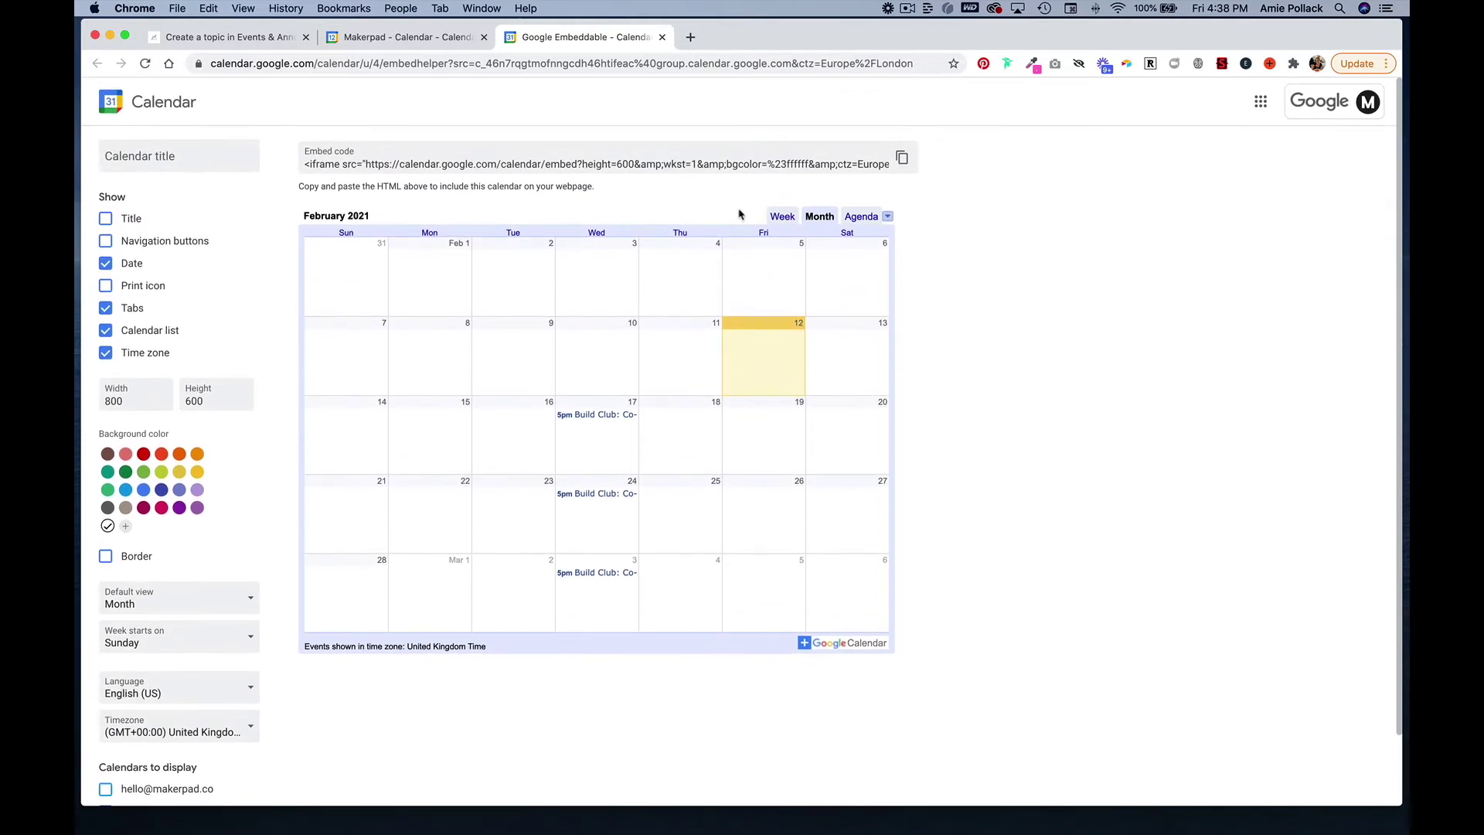
{"action": "left_click", "coordinate": [902, 160]}
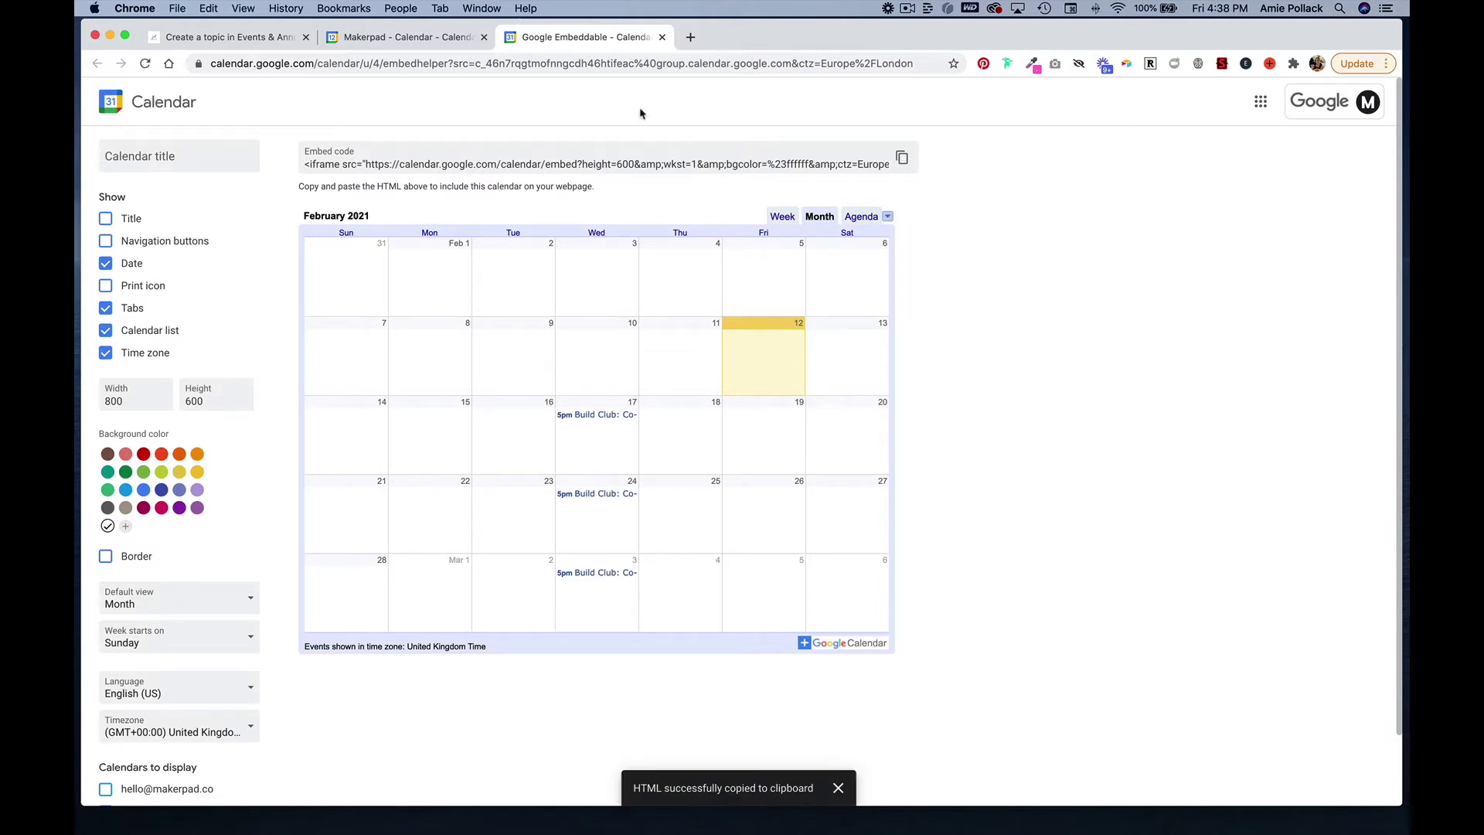
Step: Title the topic 'Events Calendar', paste the embed code as custom HTML, and set slug event-calendar
{"action": "left_click", "coordinate": [258, 38]}
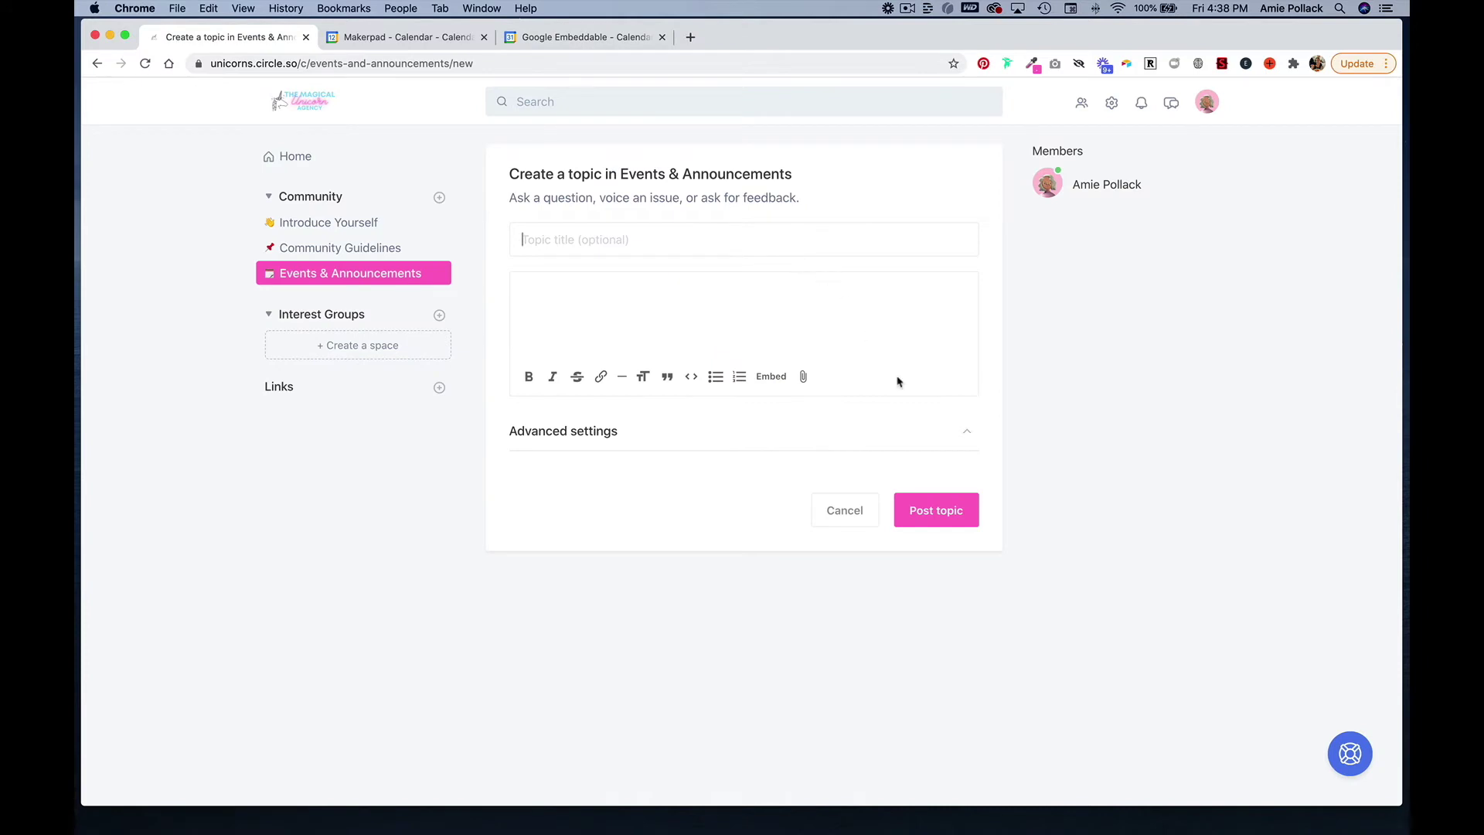
{"action": "type", "text": "Events Calendar"}
{"action": "left_click", "coordinate": [964, 441]}
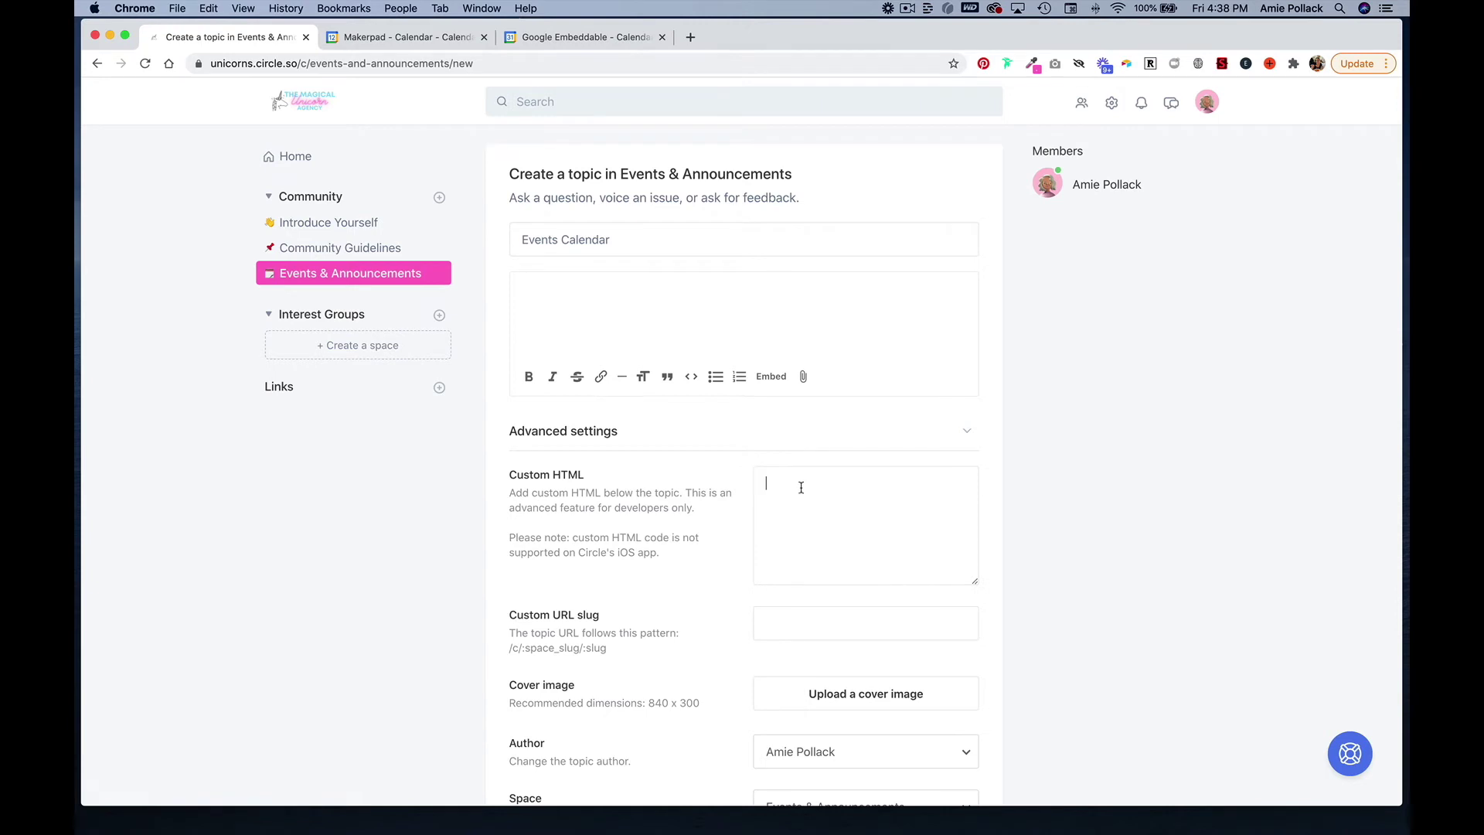
{"action": "key", "text": "super+v"}
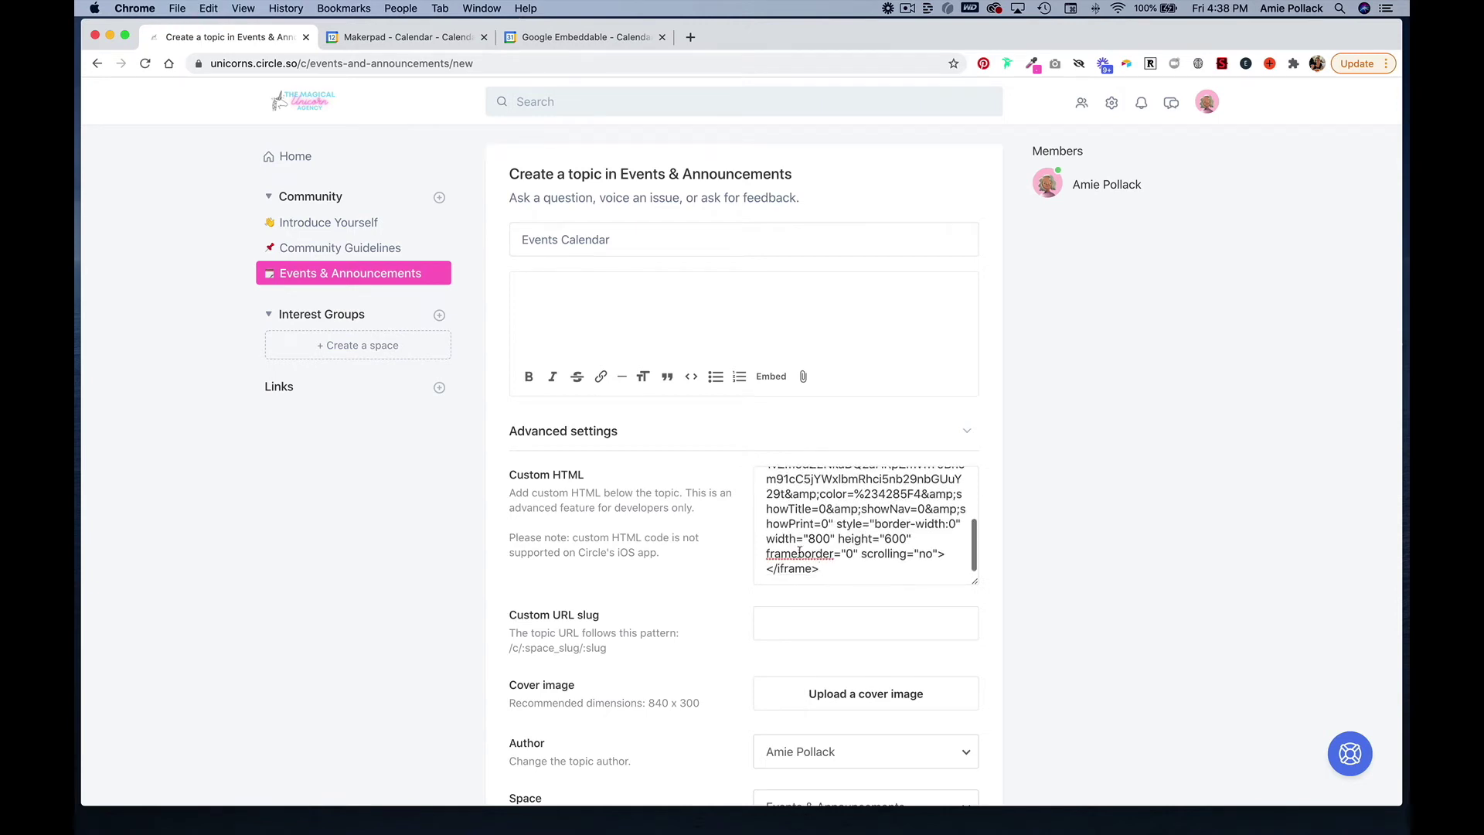
{"action": "left_click", "coordinate": [798, 619]}
{"action": "type", "text": "event"}
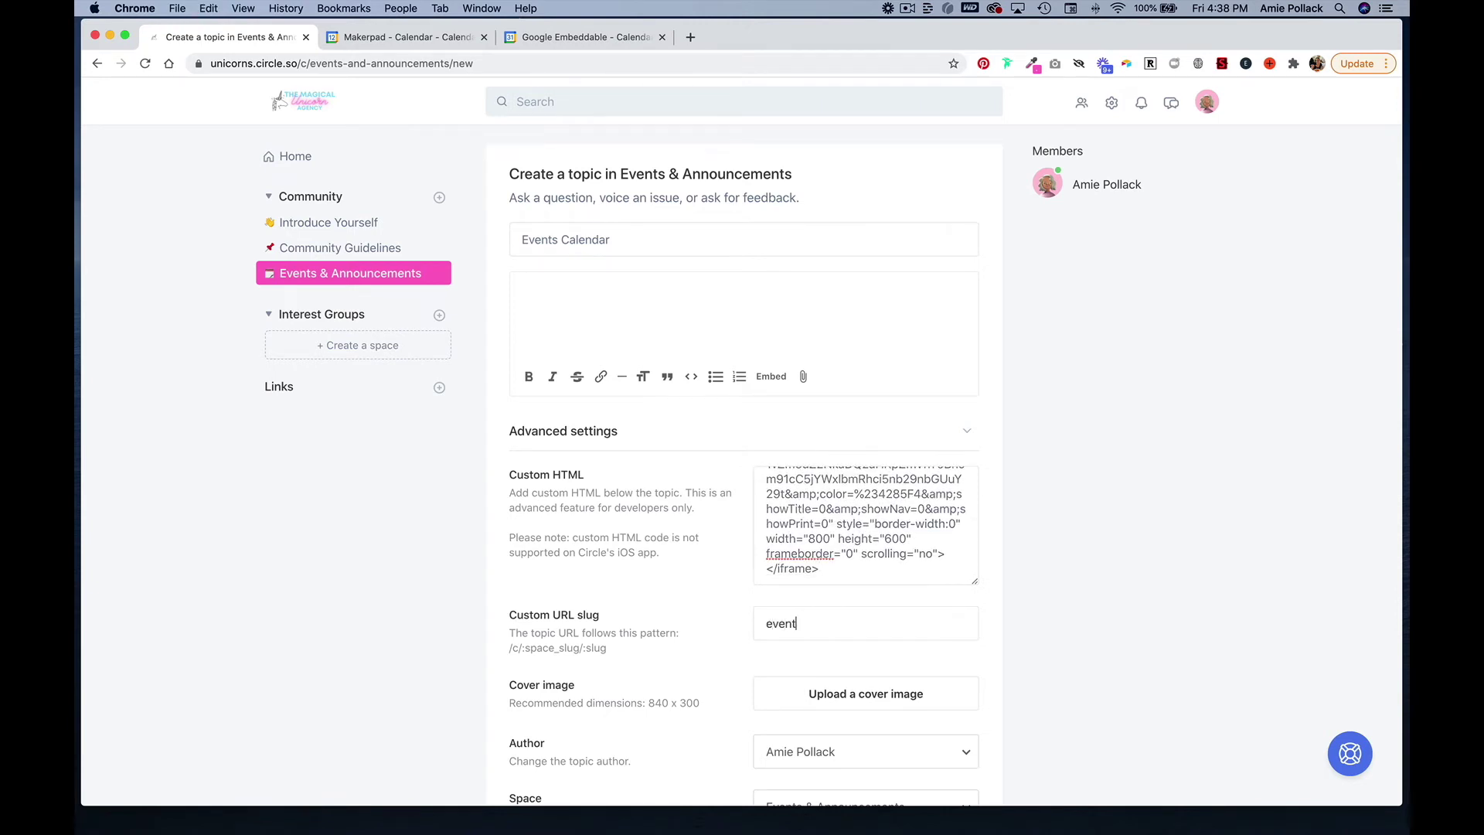
{"action": "type", "text": "-calendar"}
Step: Hide meta info, disable comments and likes, pin the topic to top, and post it
{"action": "scroll", "coordinate": [917, 474], "scroll_direction": "down", "scroll_amount": 5}
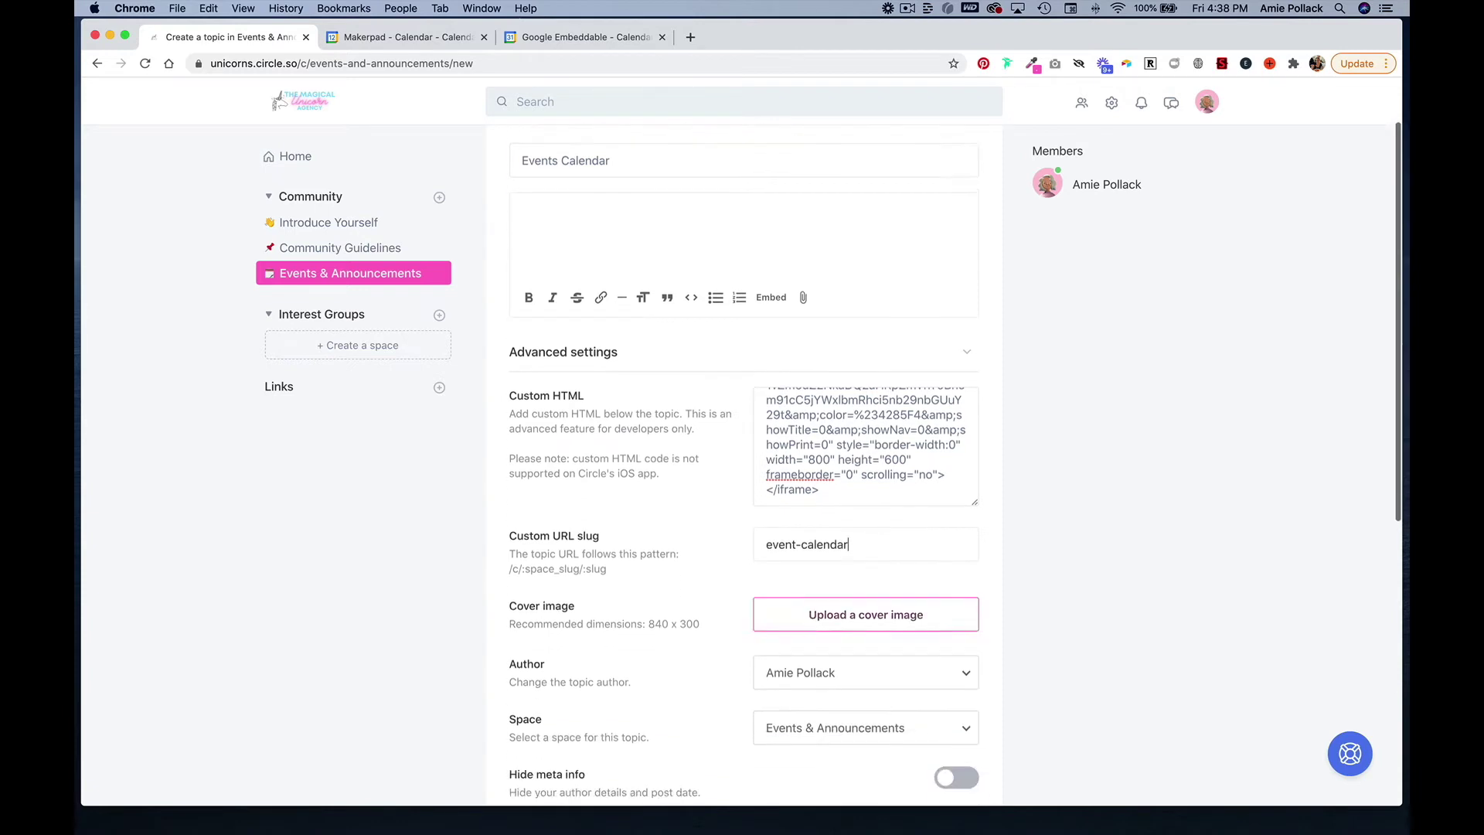
{"action": "scroll", "coordinate": [917, 474], "scroll_direction": "down", "scroll_amount": 2}
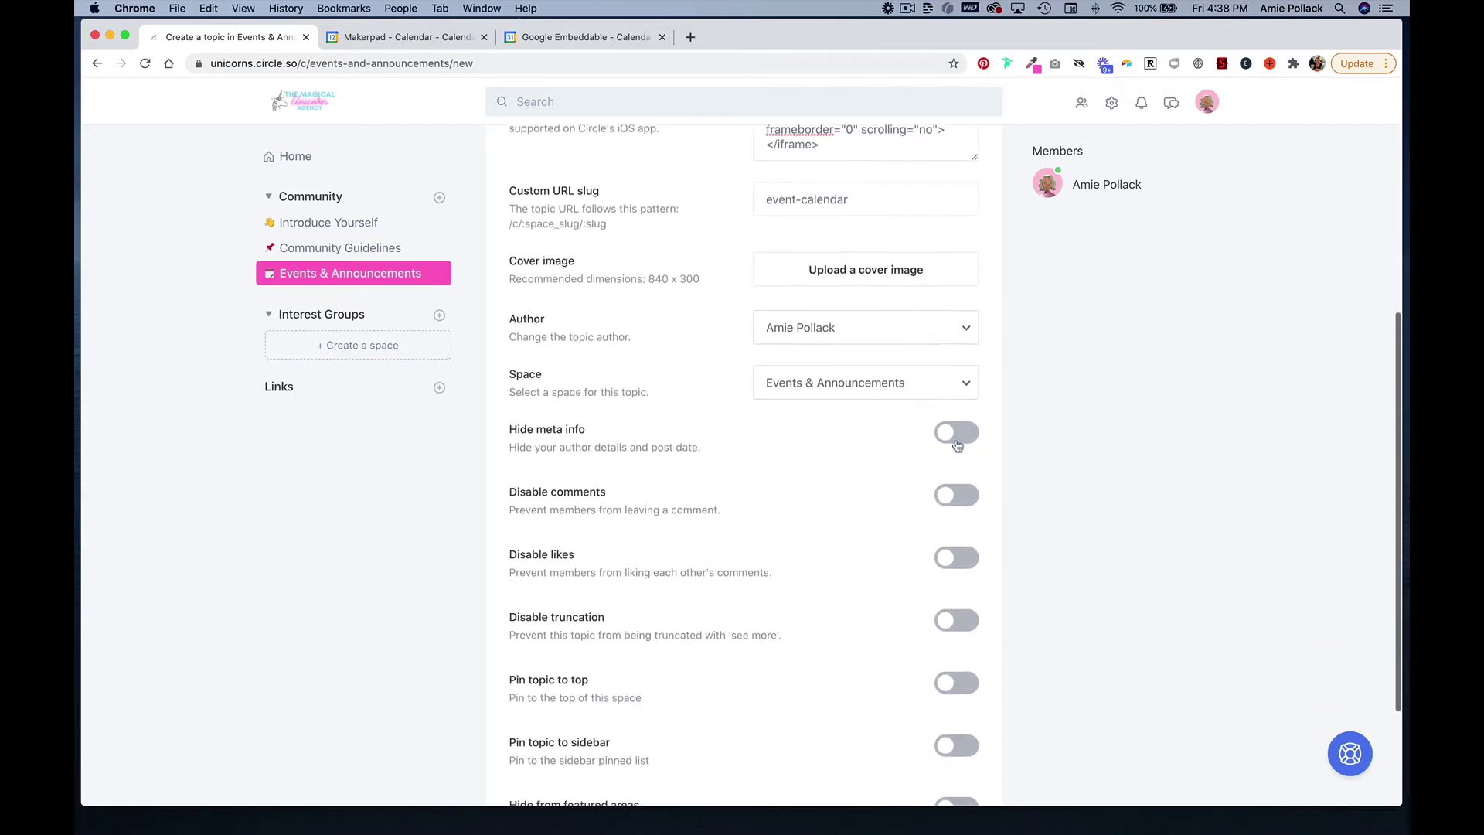
{"action": "left_click", "coordinate": [958, 435]}
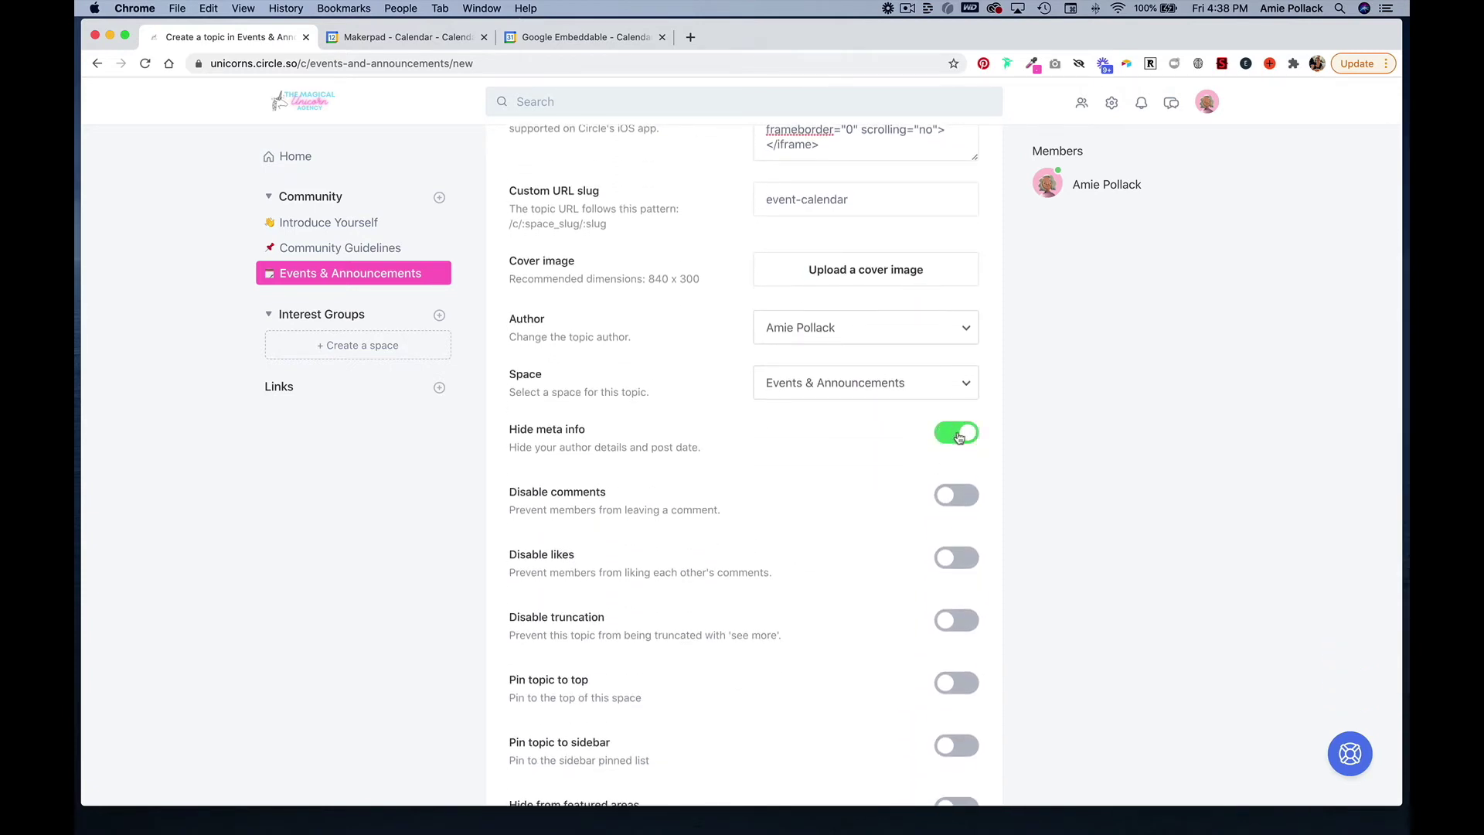
{"action": "scroll", "coordinate": [959, 437], "scroll_direction": "down", "scroll_amount": 1}
{"action": "left_click", "coordinate": [958, 439]}
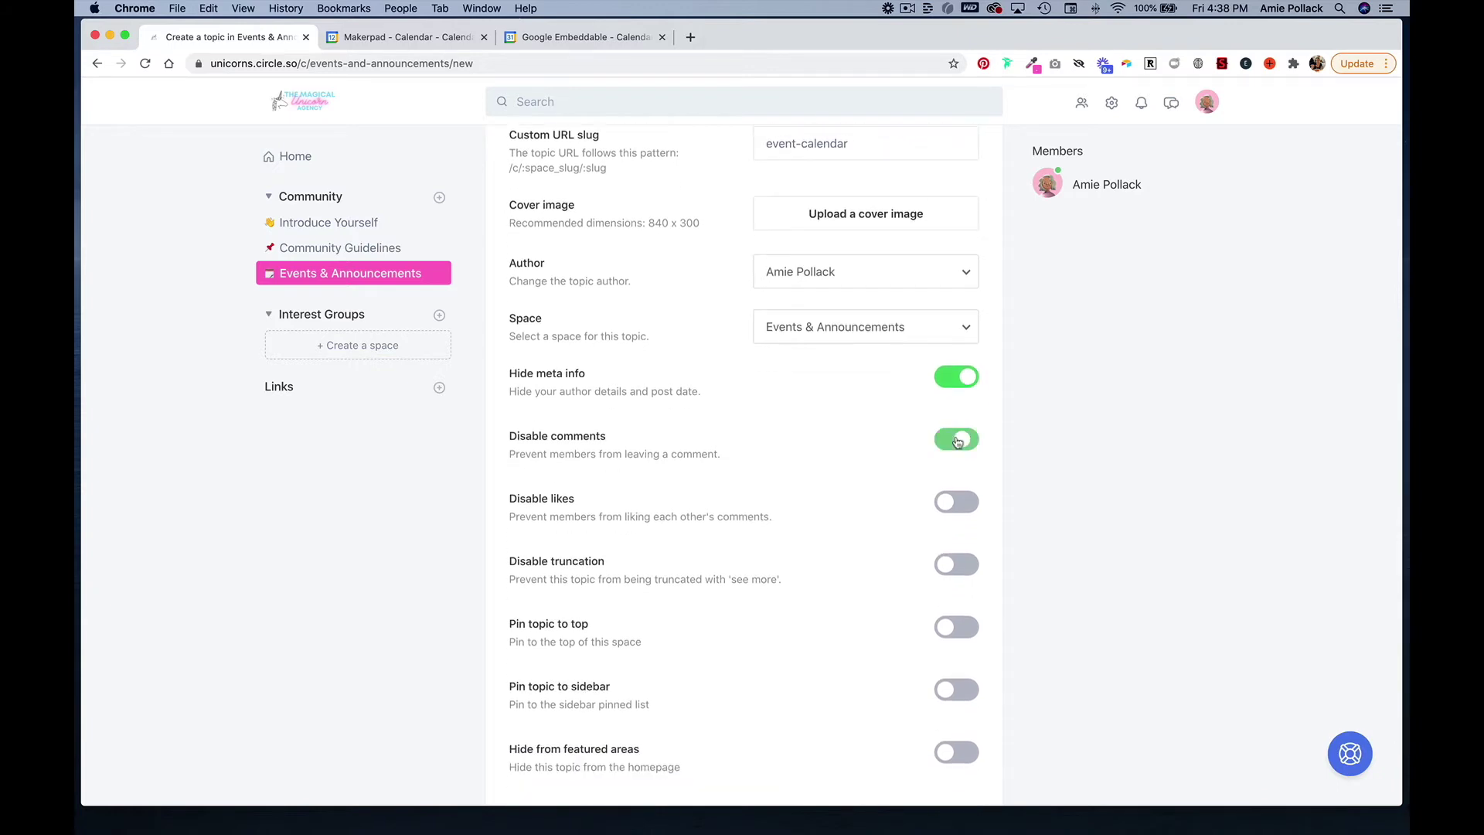
{"action": "left_click", "coordinate": [958, 500]}
{"action": "scroll", "coordinate": [960, 510], "scroll_direction": "down", "scroll_amount": 2}
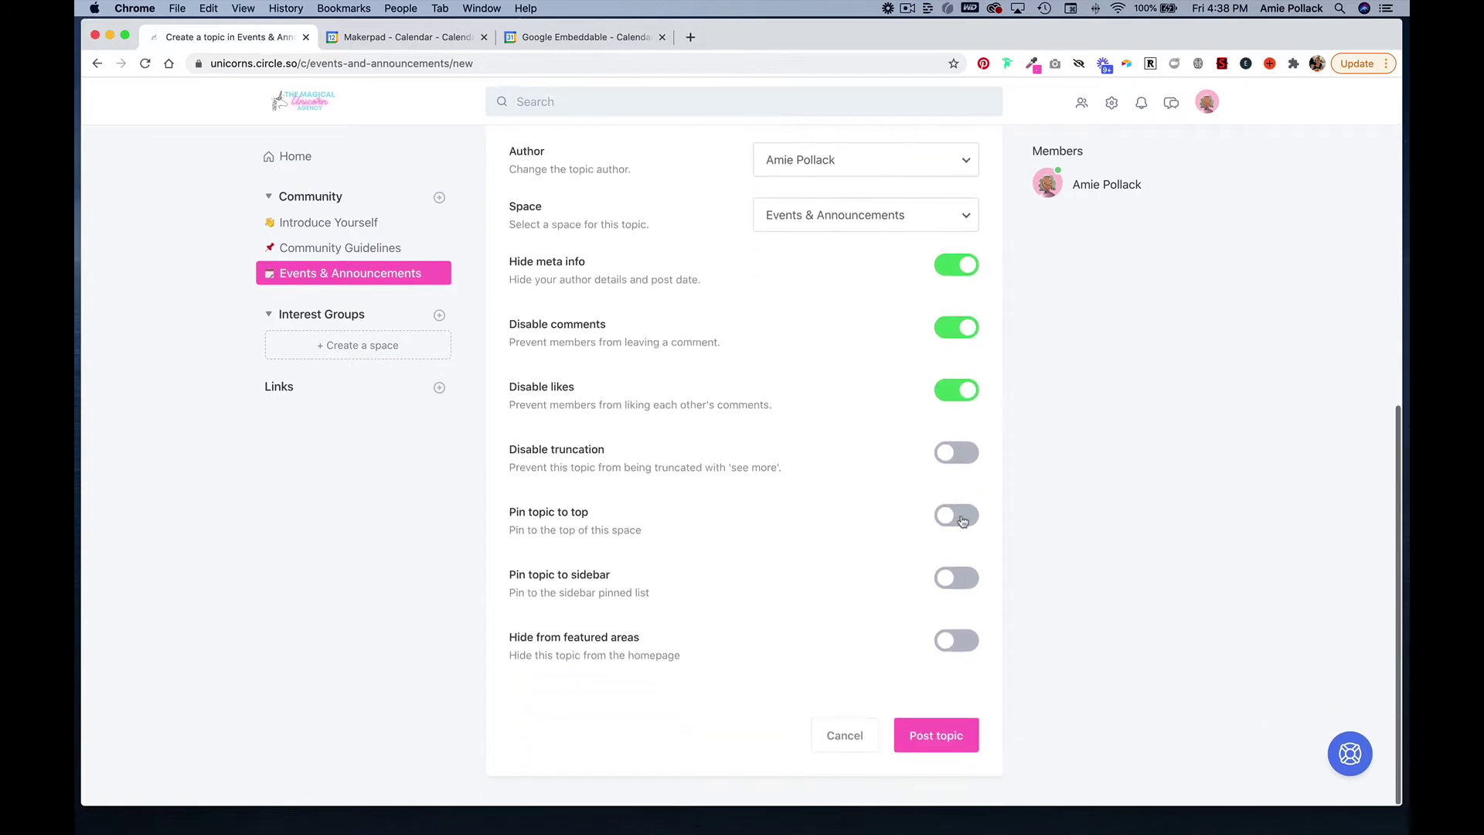
{"action": "left_click", "coordinate": [966, 518]}
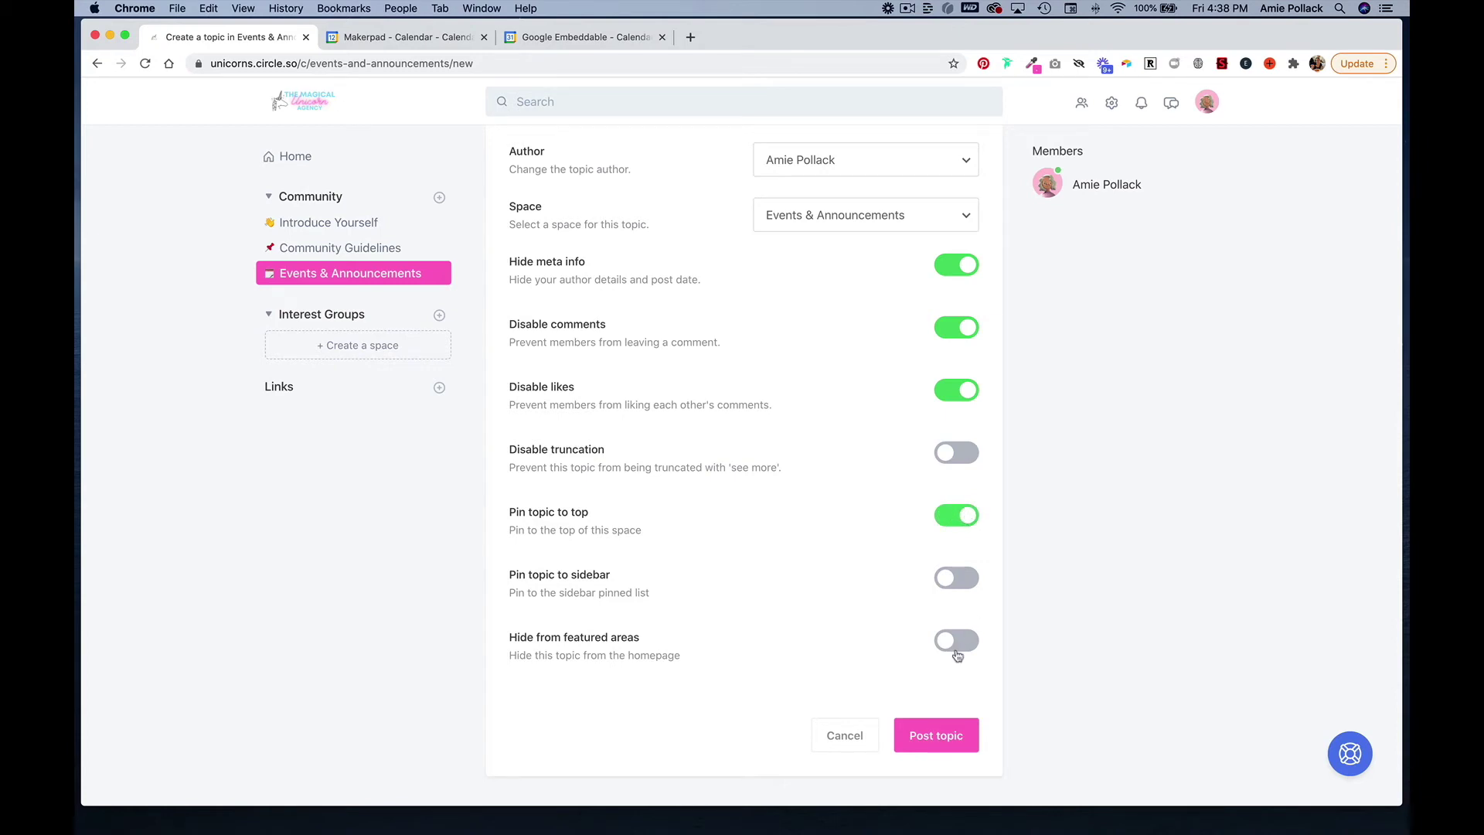
{"action": "left_click", "coordinate": [943, 739]}
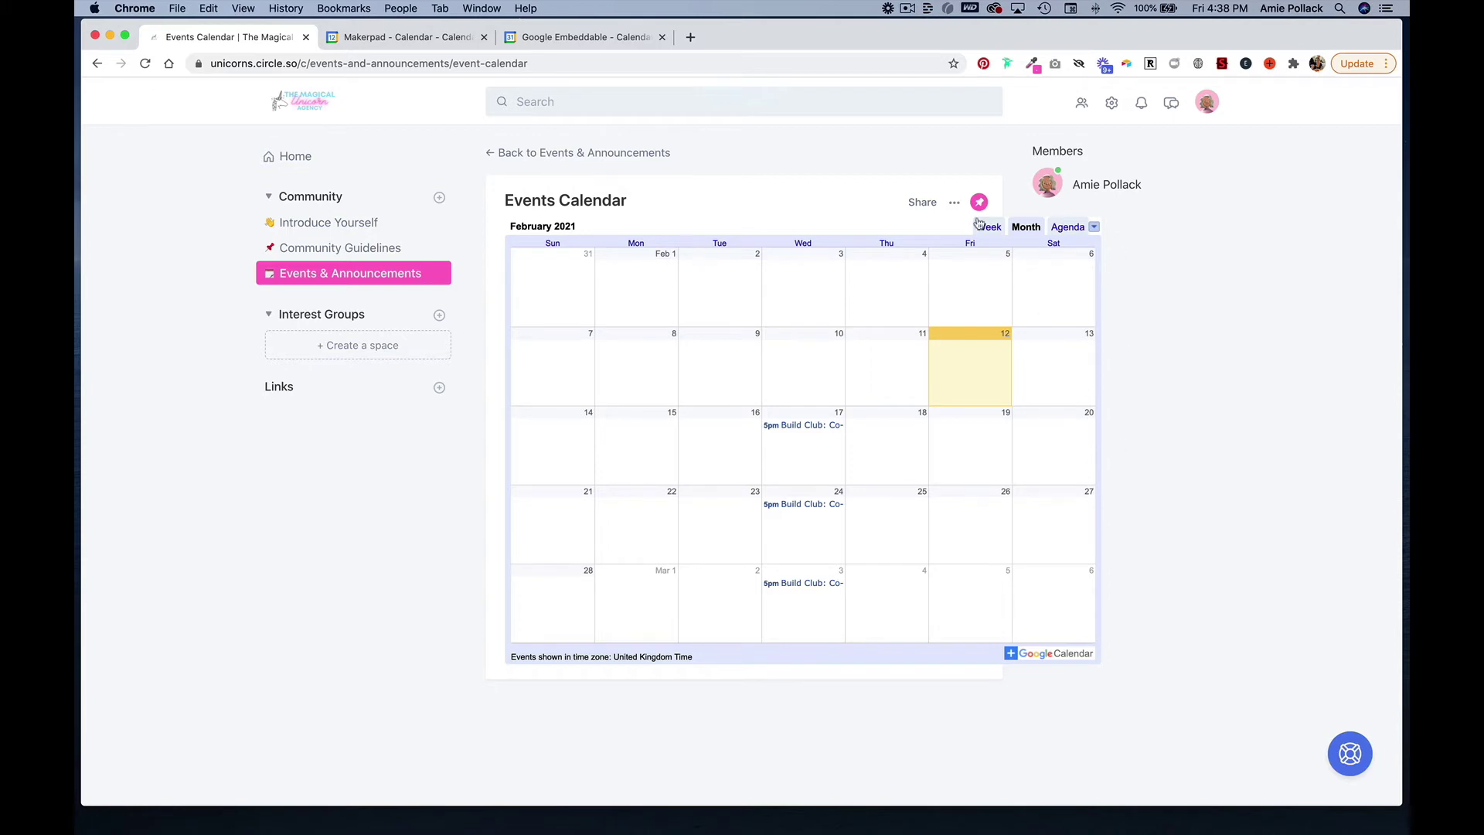
Step: Open the options menu of the posted Events Calendar topic
{"action": "left_click", "coordinate": [956, 203]}
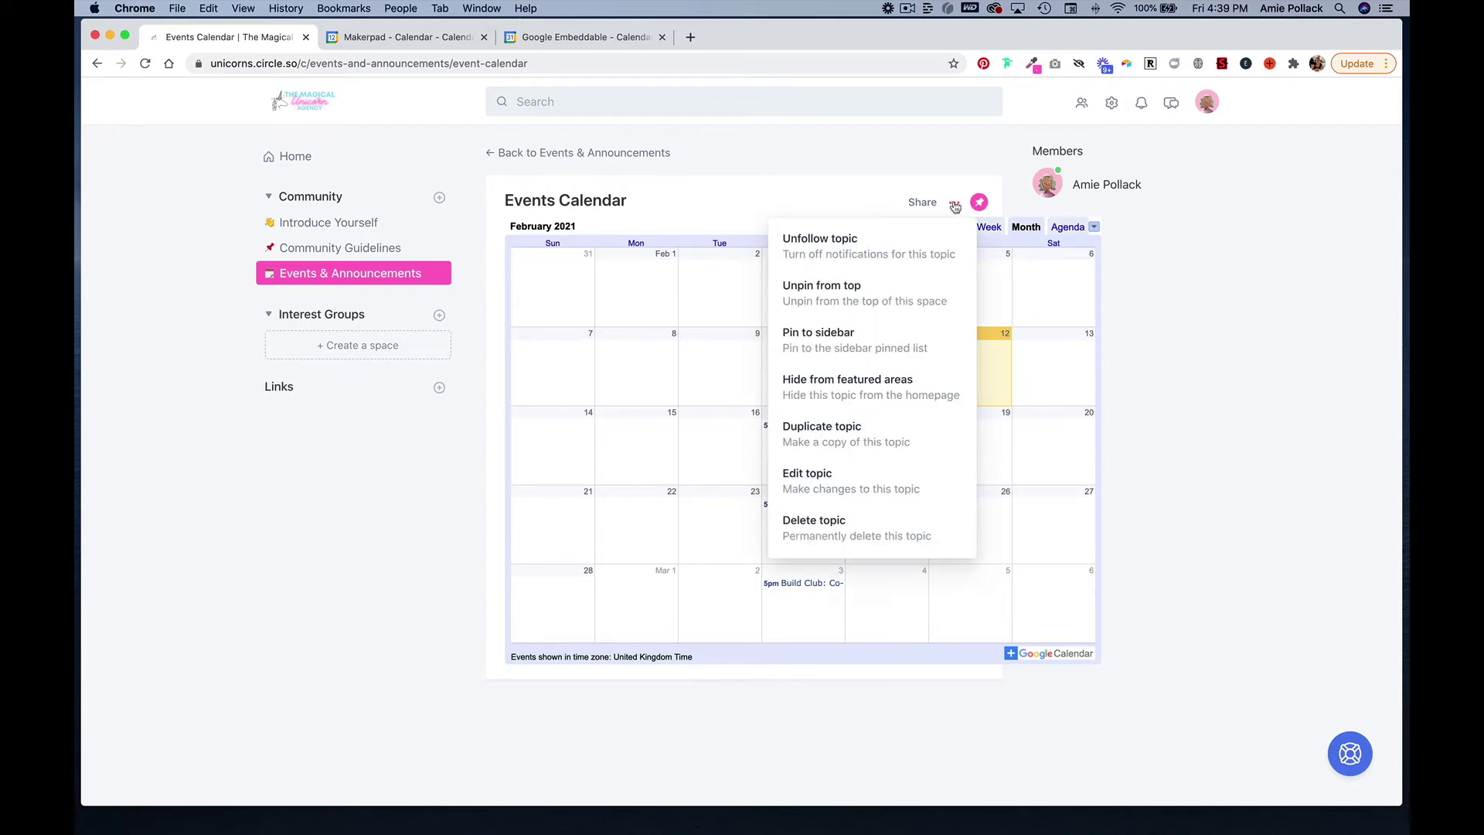
Step: Change the embedded iframe width to 100% in the topic's Custom HTML, save, and return to the space
{"action": "left_click", "coordinate": [846, 493]}
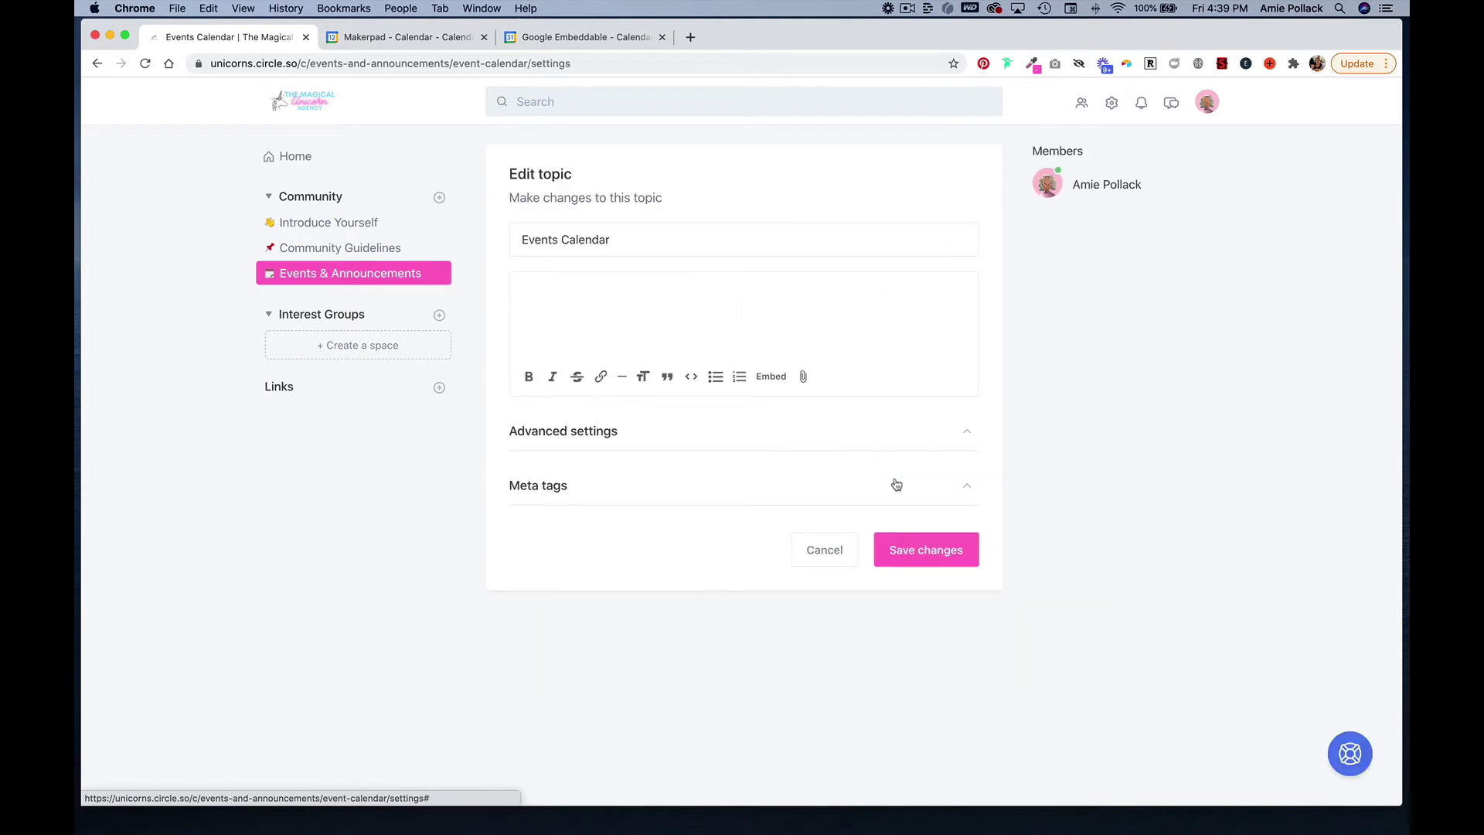
{"action": "left_click", "coordinate": [967, 431]}
{"action": "scroll", "coordinate": [913, 544], "scroll_direction": "down", "scroll_amount": 3}
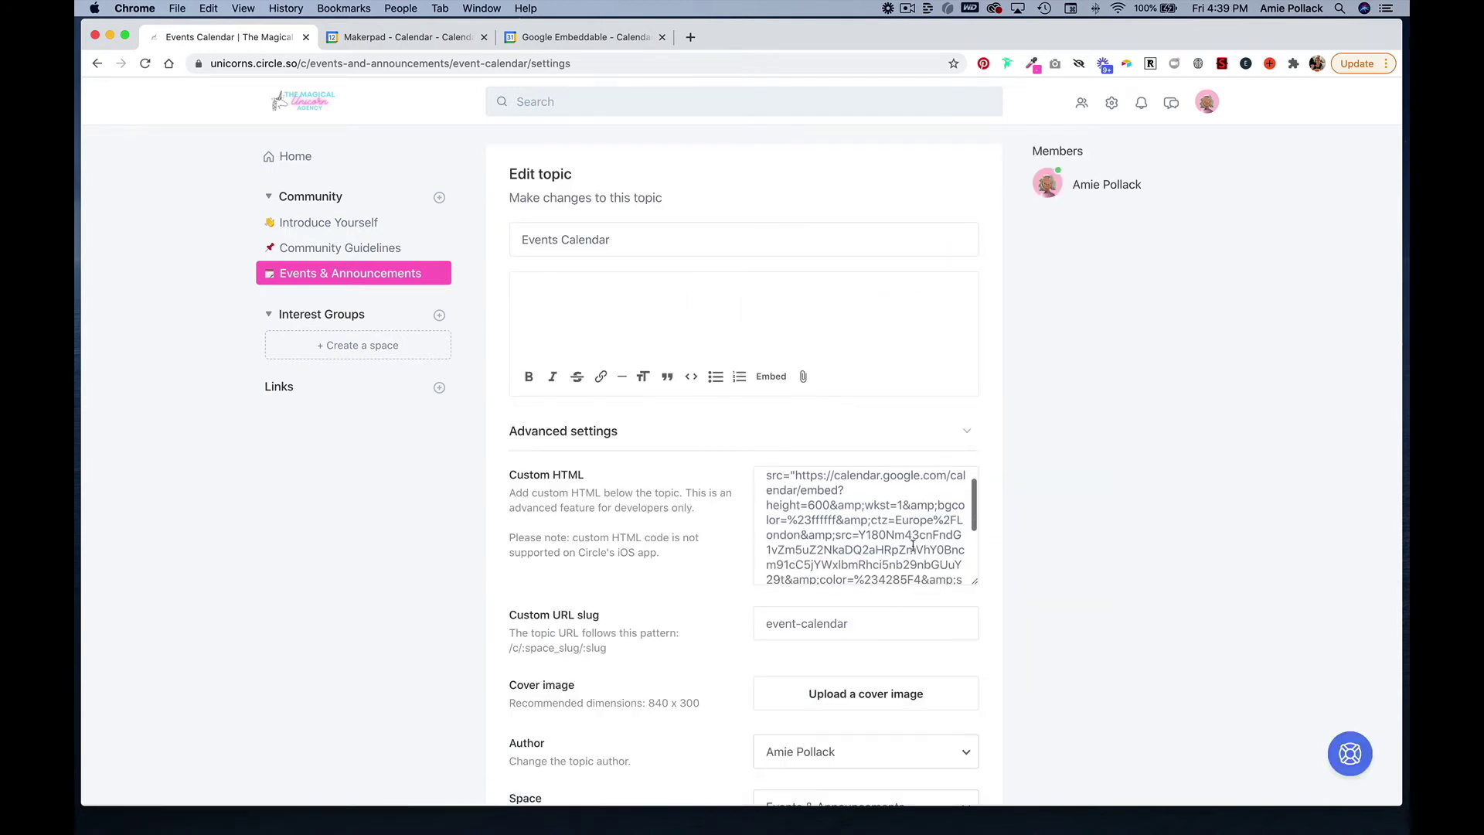
{"action": "scroll", "coordinate": [913, 546], "scroll_direction": "down", "scroll_amount": 3}
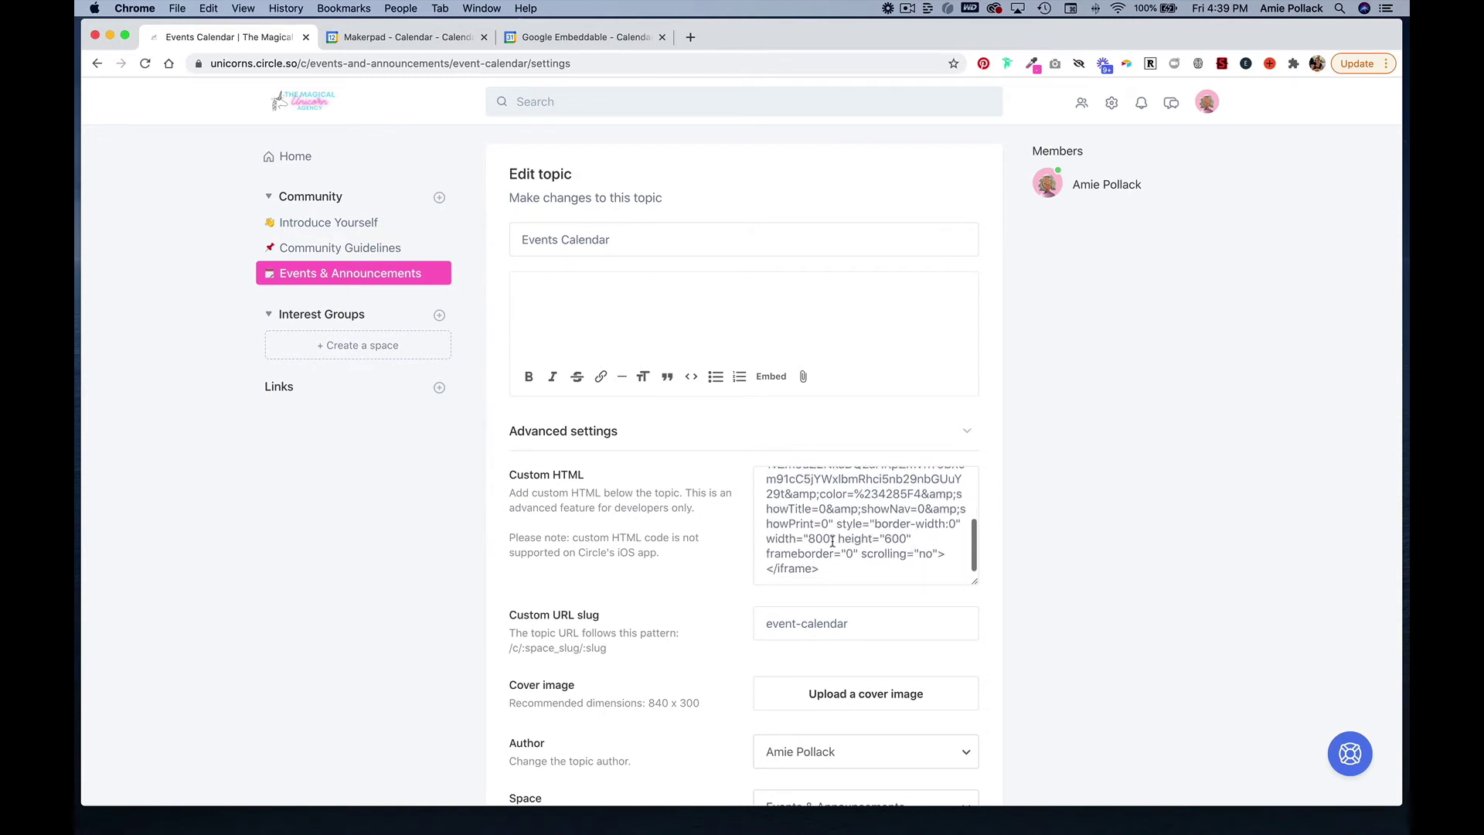
{"action": "left_click_drag", "start_coordinate": [827, 539], "coordinate": [818, 539]}
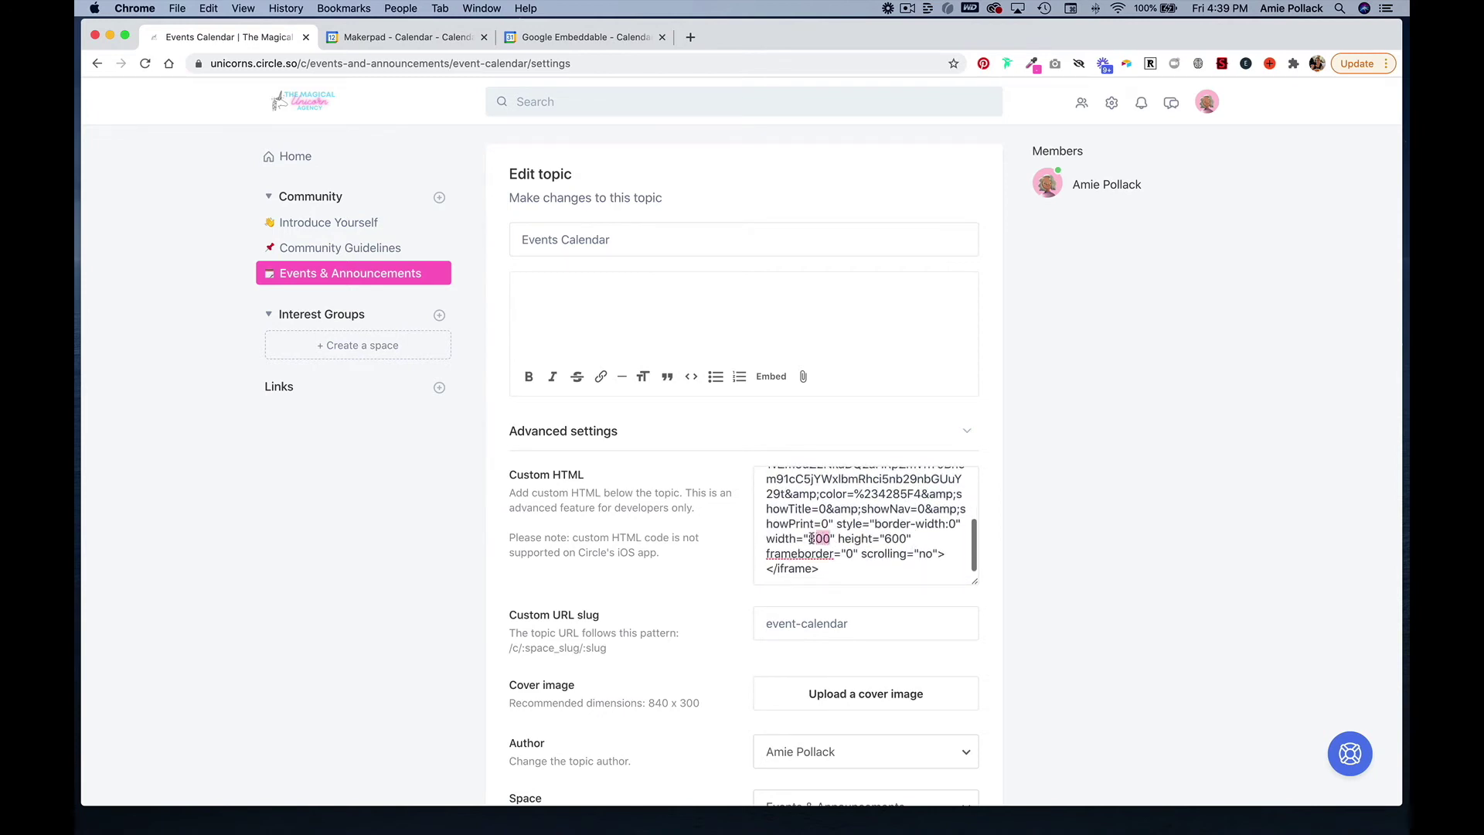
{"action": "type", "text": "100%"}
{"action": "scroll", "coordinate": [832, 676], "scroll_direction": "down", "scroll_amount": 10}
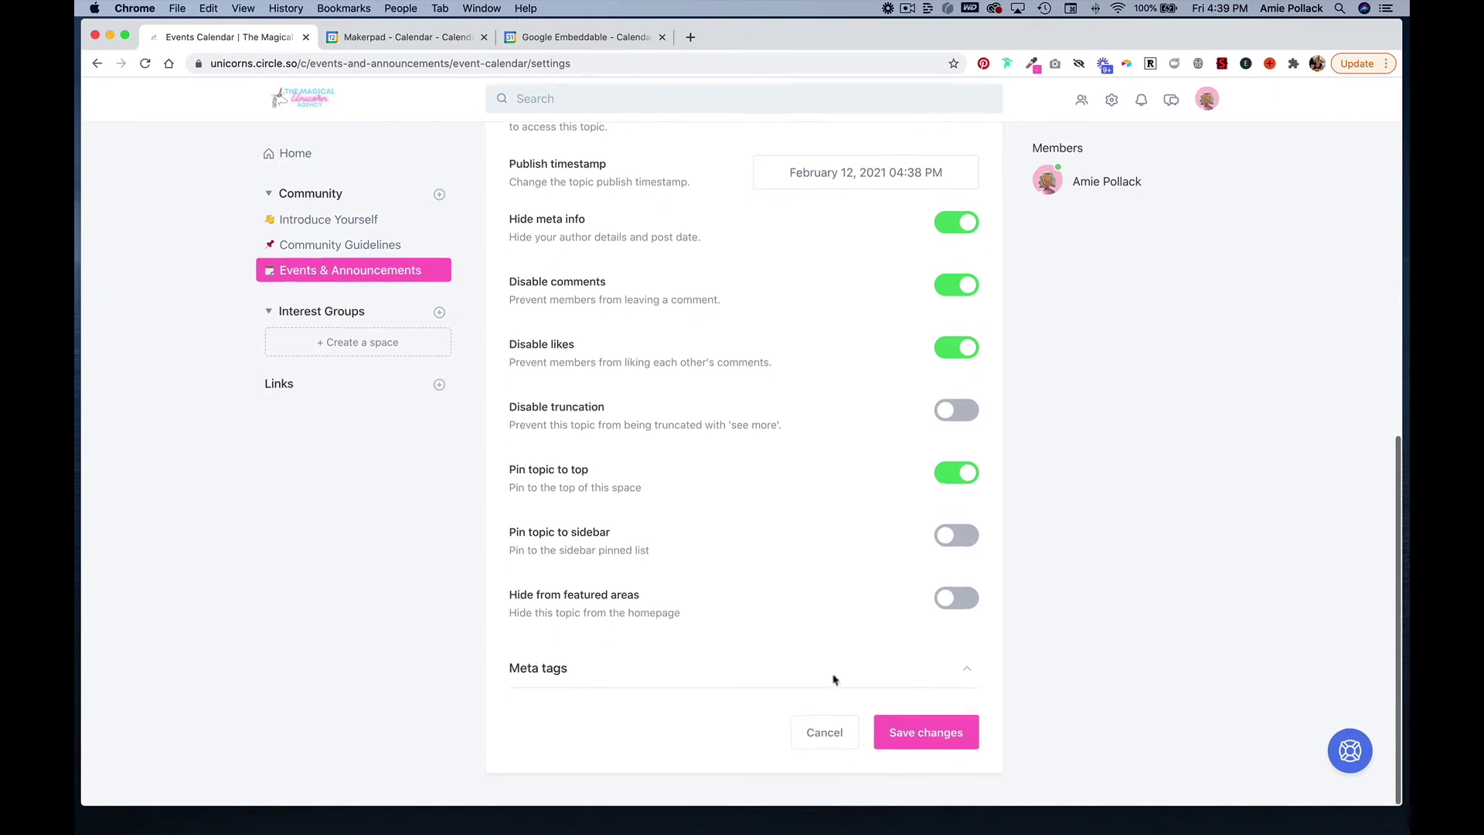
{"action": "left_click", "coordinate": [902, 749]}
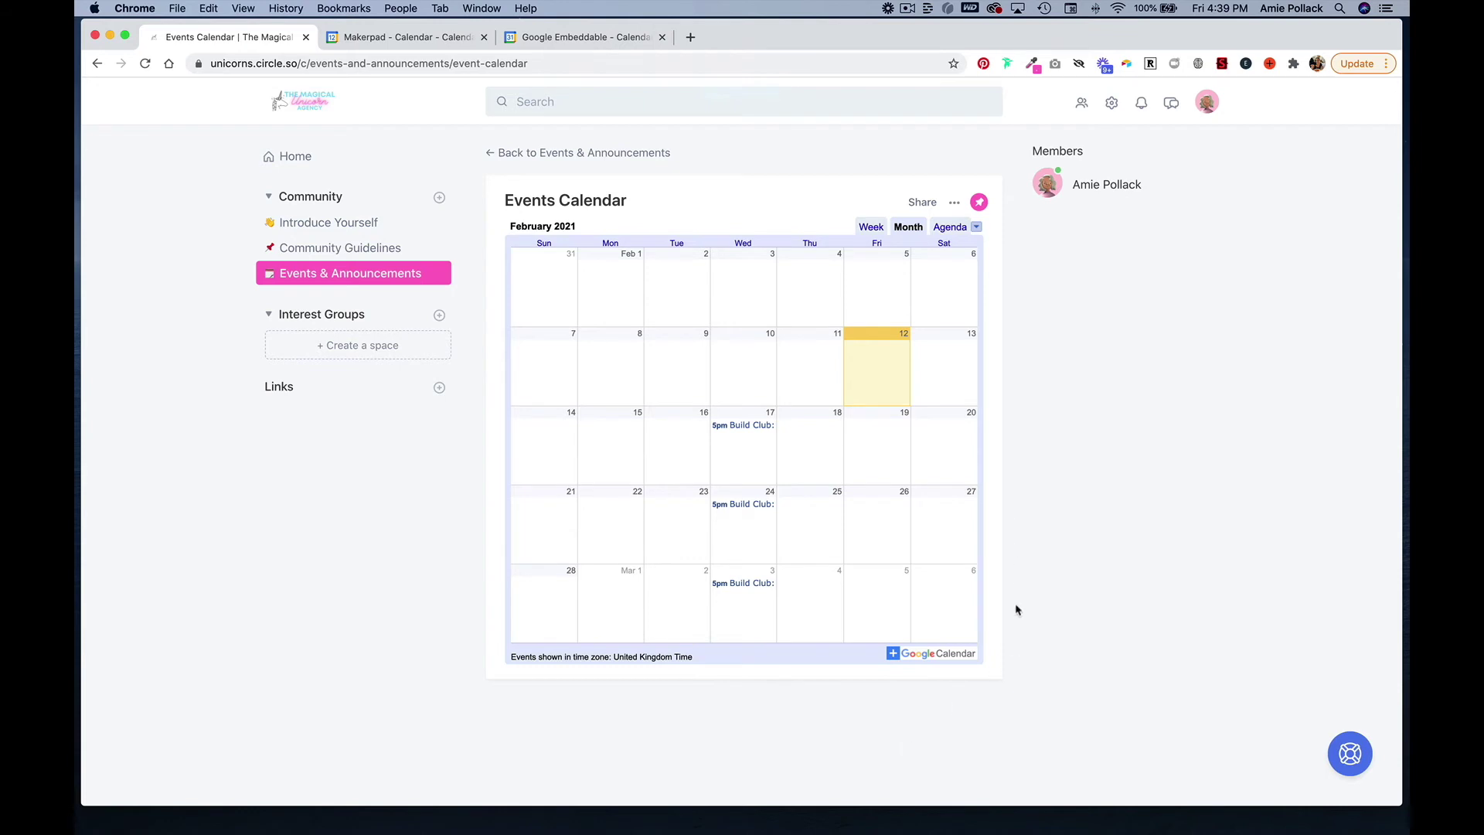
{"action": "left_click", "coordinate": [510, 158]}
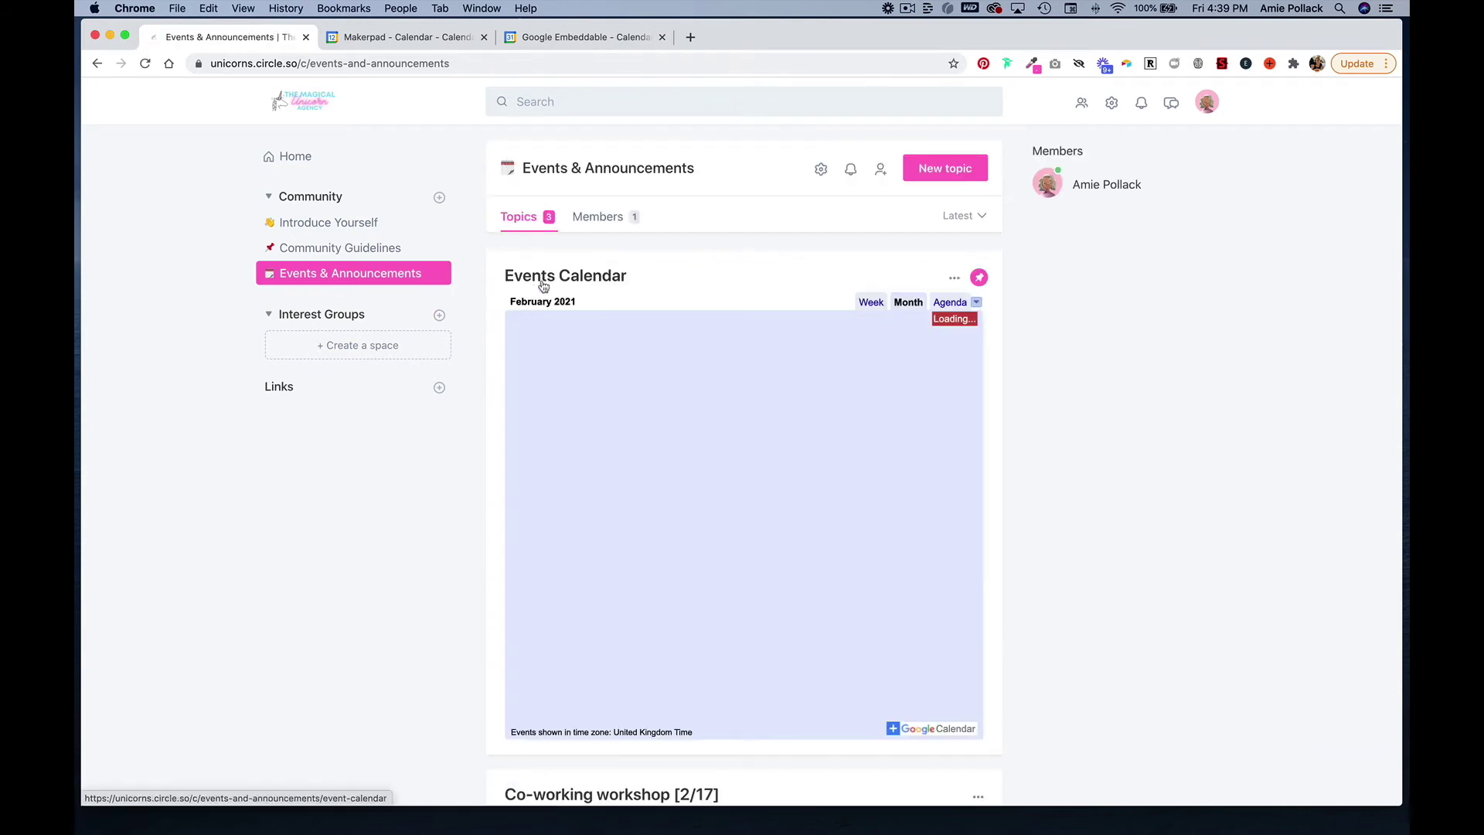
Step: Scroll the space to check the full-width pinned calendar, then return to Google Calendar settings
{"action": "scroll", "coordinate": [647, 282], "scroll_direction": "down", "scroll_amount": 2}
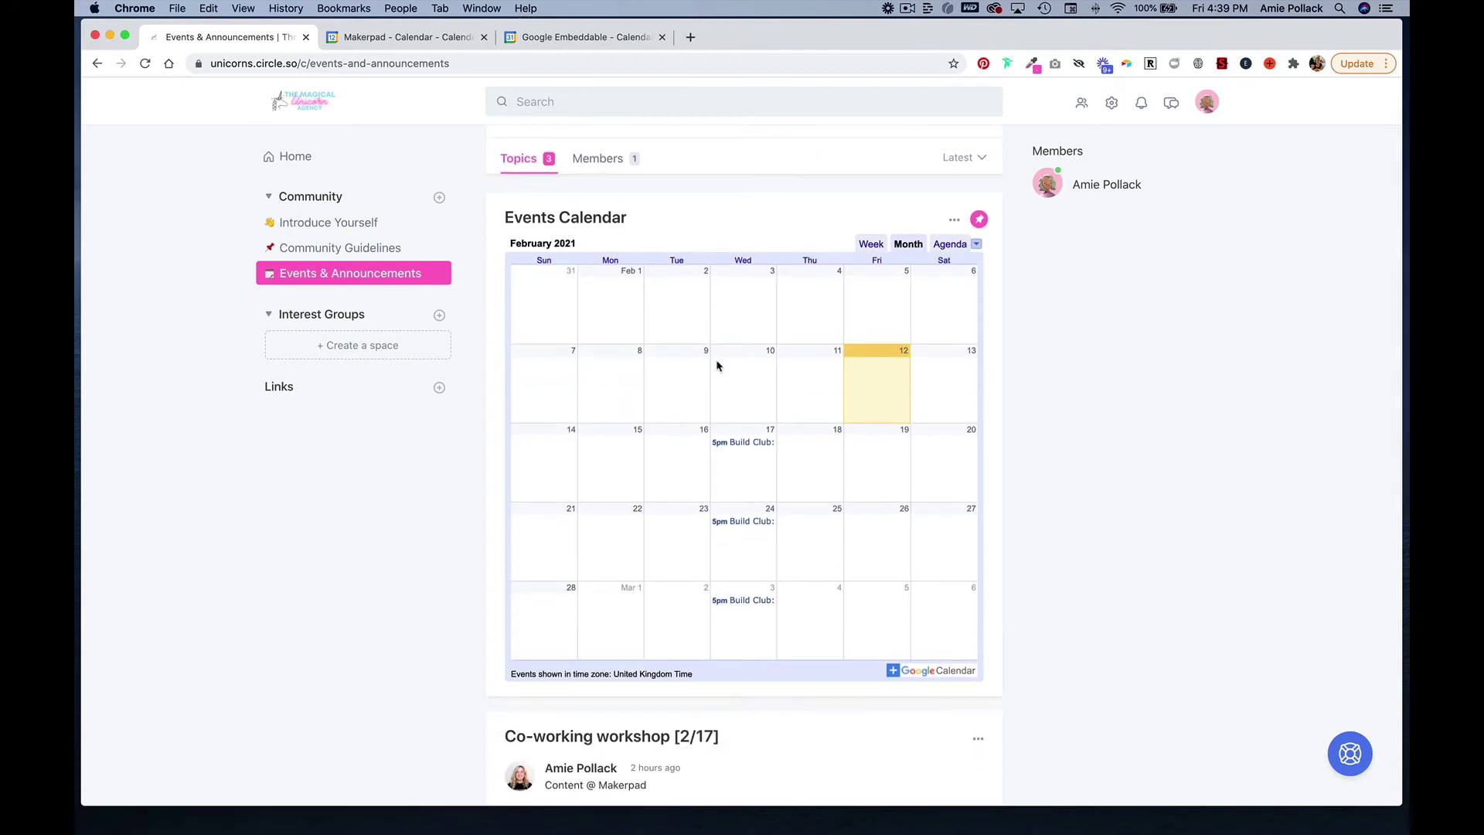
{"action": "scroll", "coordinate": [718, 365], "scroll_direction": "up", "scroll_amount": 2}
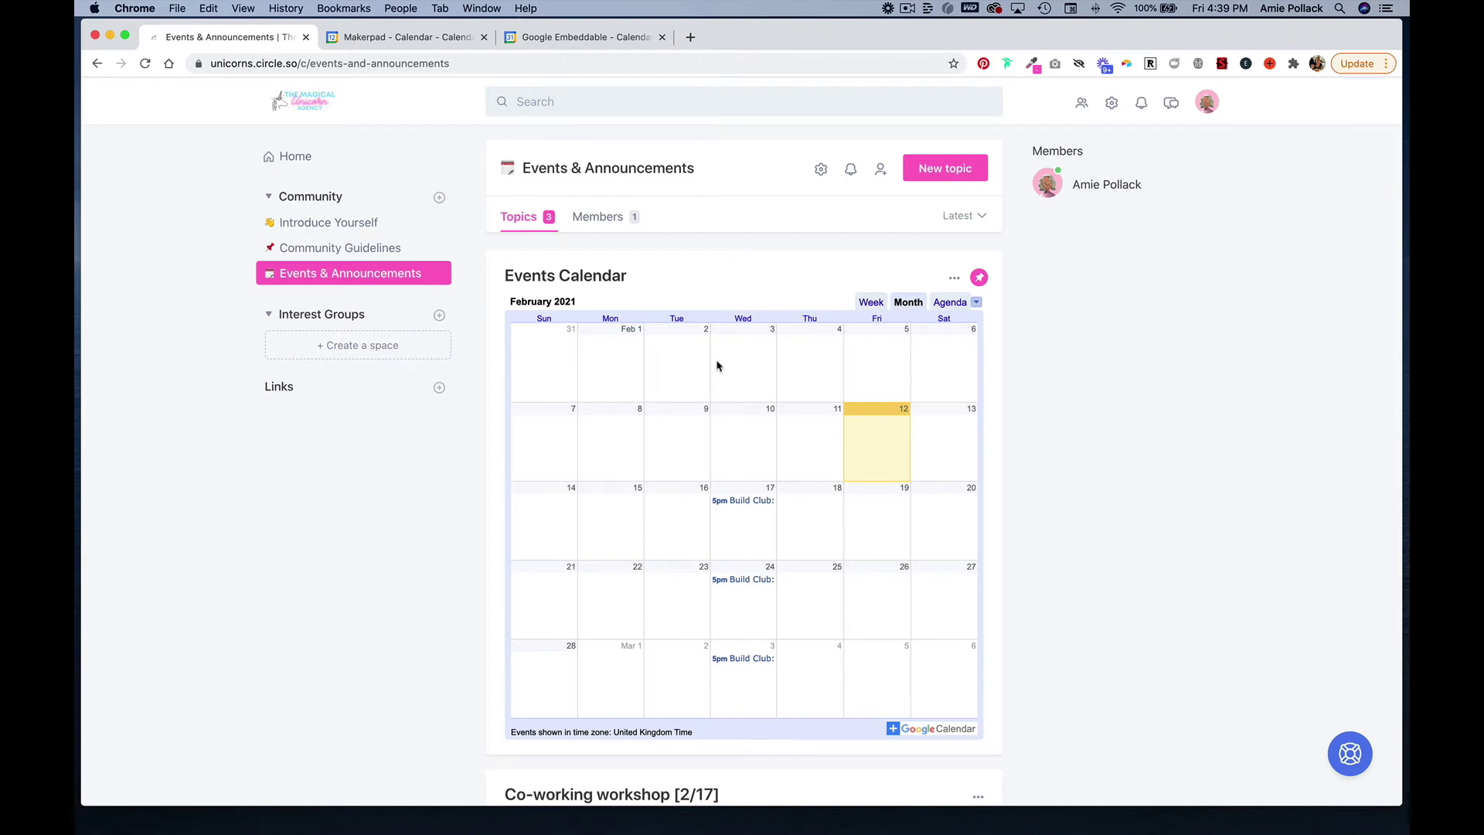
{"action": "left_click", "coordinate": [426, 40]}
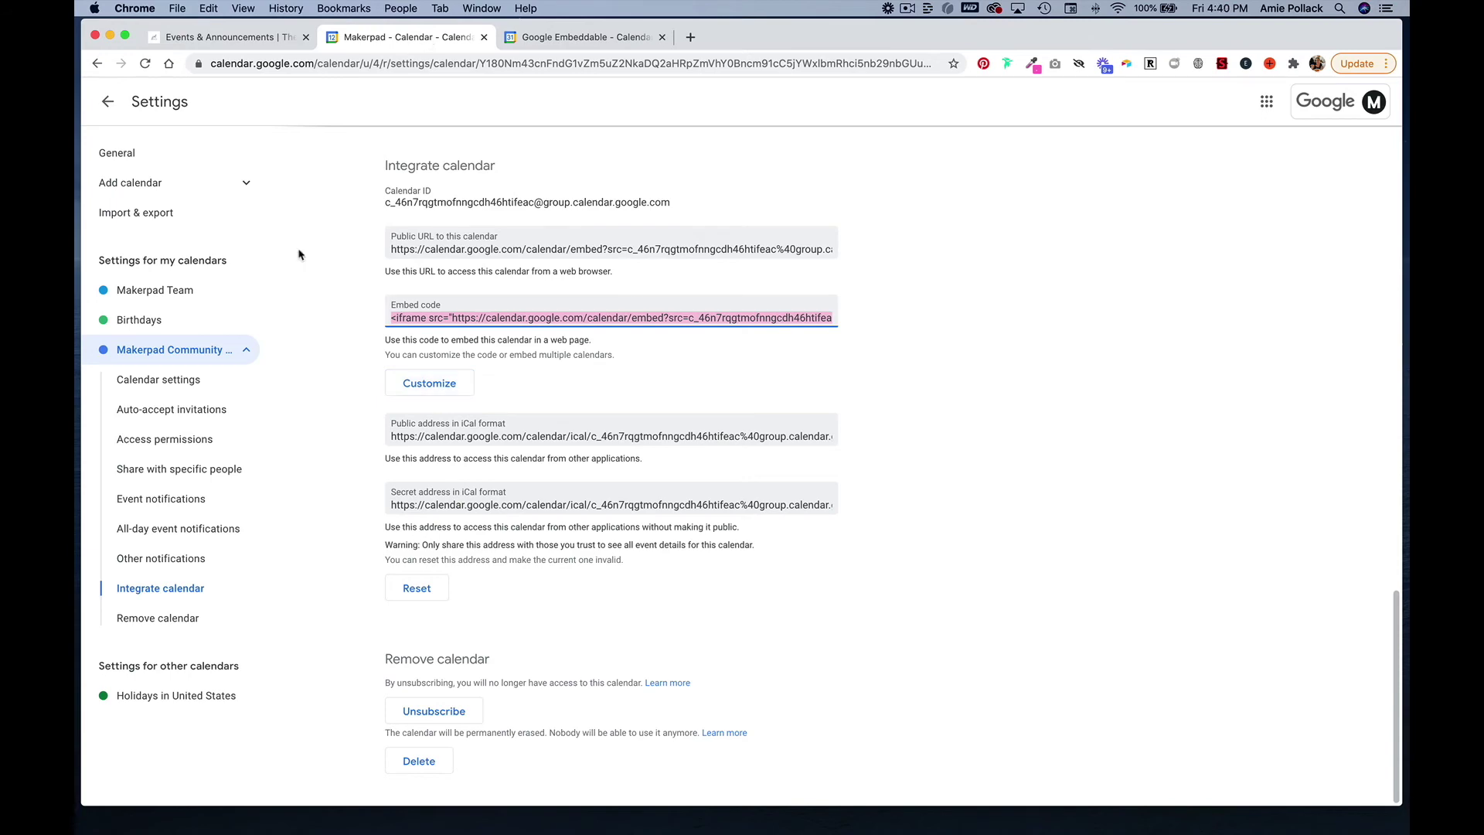
Step: Get and copy the calendar's shareable link, then return to the Circle space
{"action": "scroll", "coordinate": [475, 336], "scroll_direction": "up", "scroll_amount": 10}
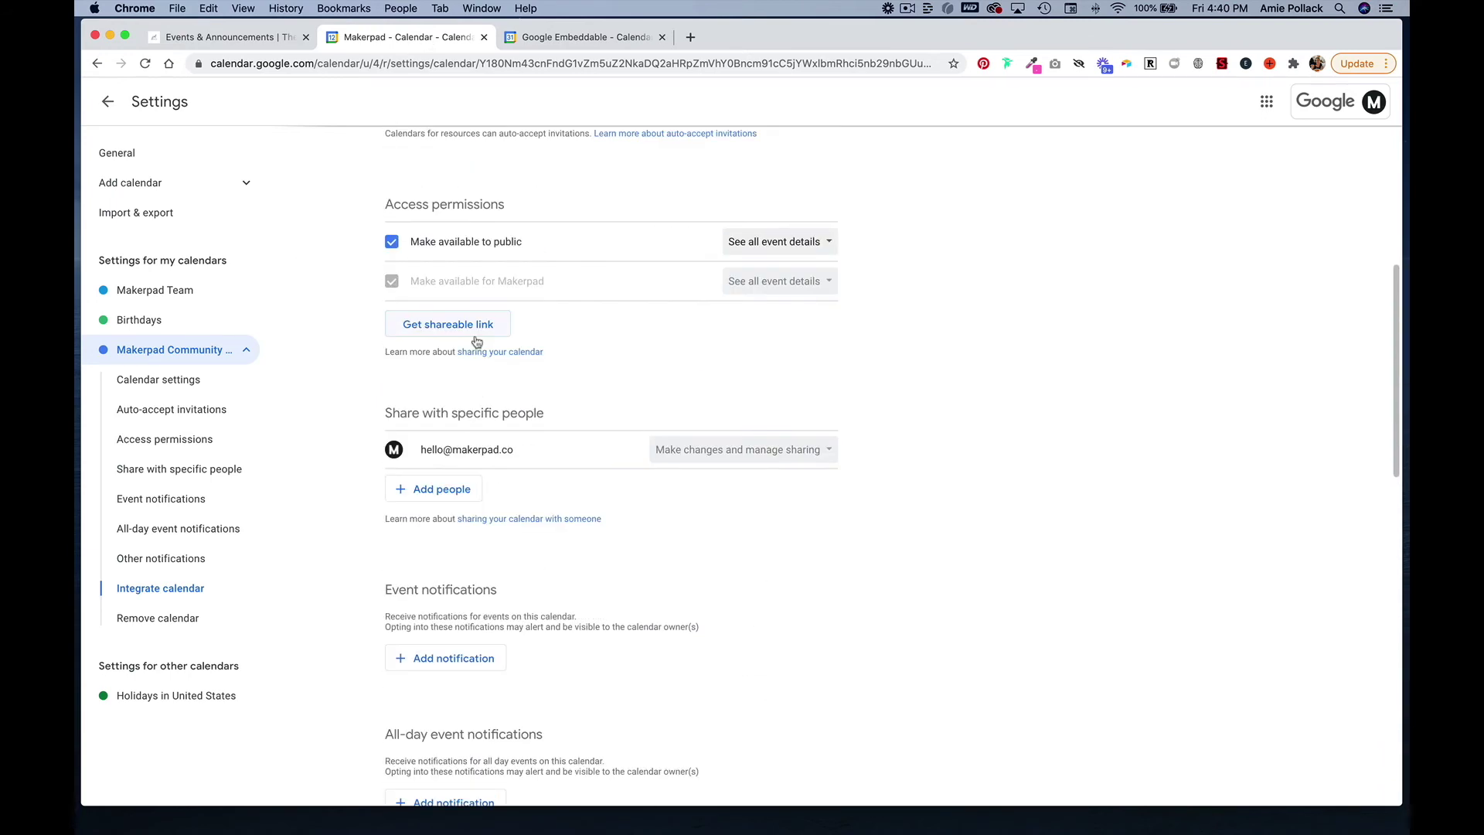
{"action": "scroll", "coordinate": [477, 342], "scroll_direction": "up", "scroll_amount": 3}
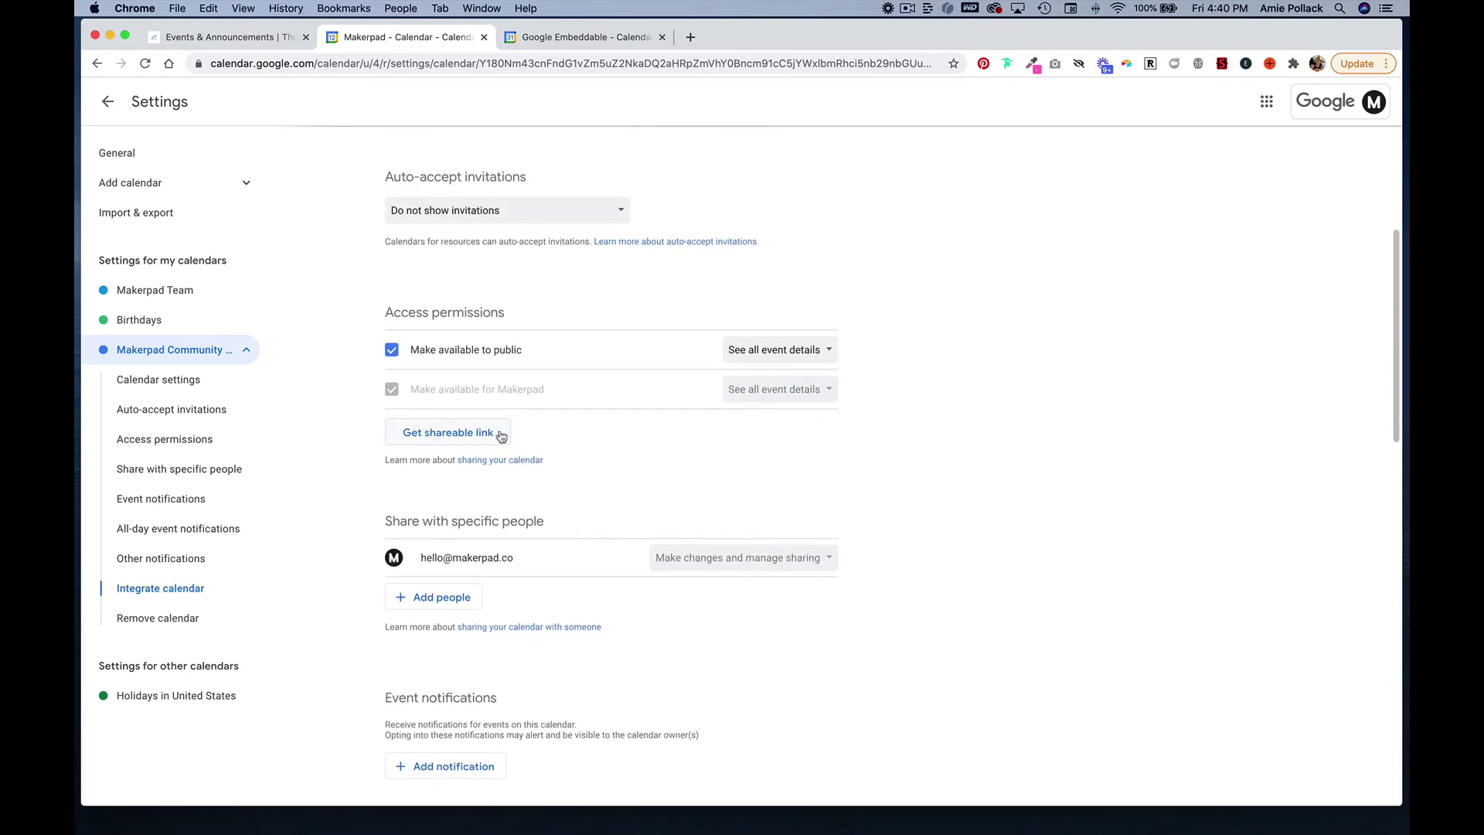
{"action": "left_click", "coordinate": [426, 435]}
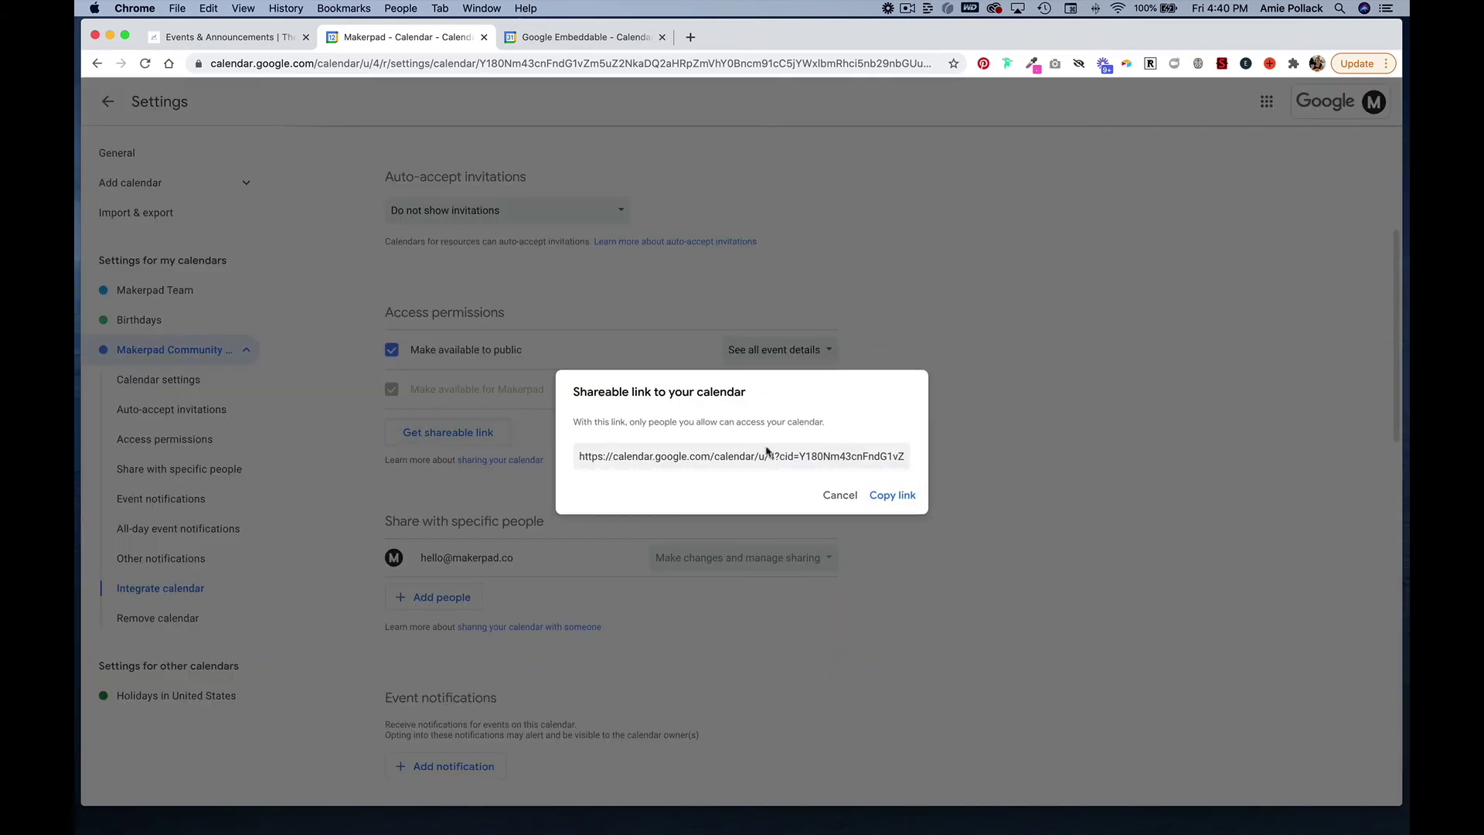
{"action": "left_click", "coordinate": [897, 498]}
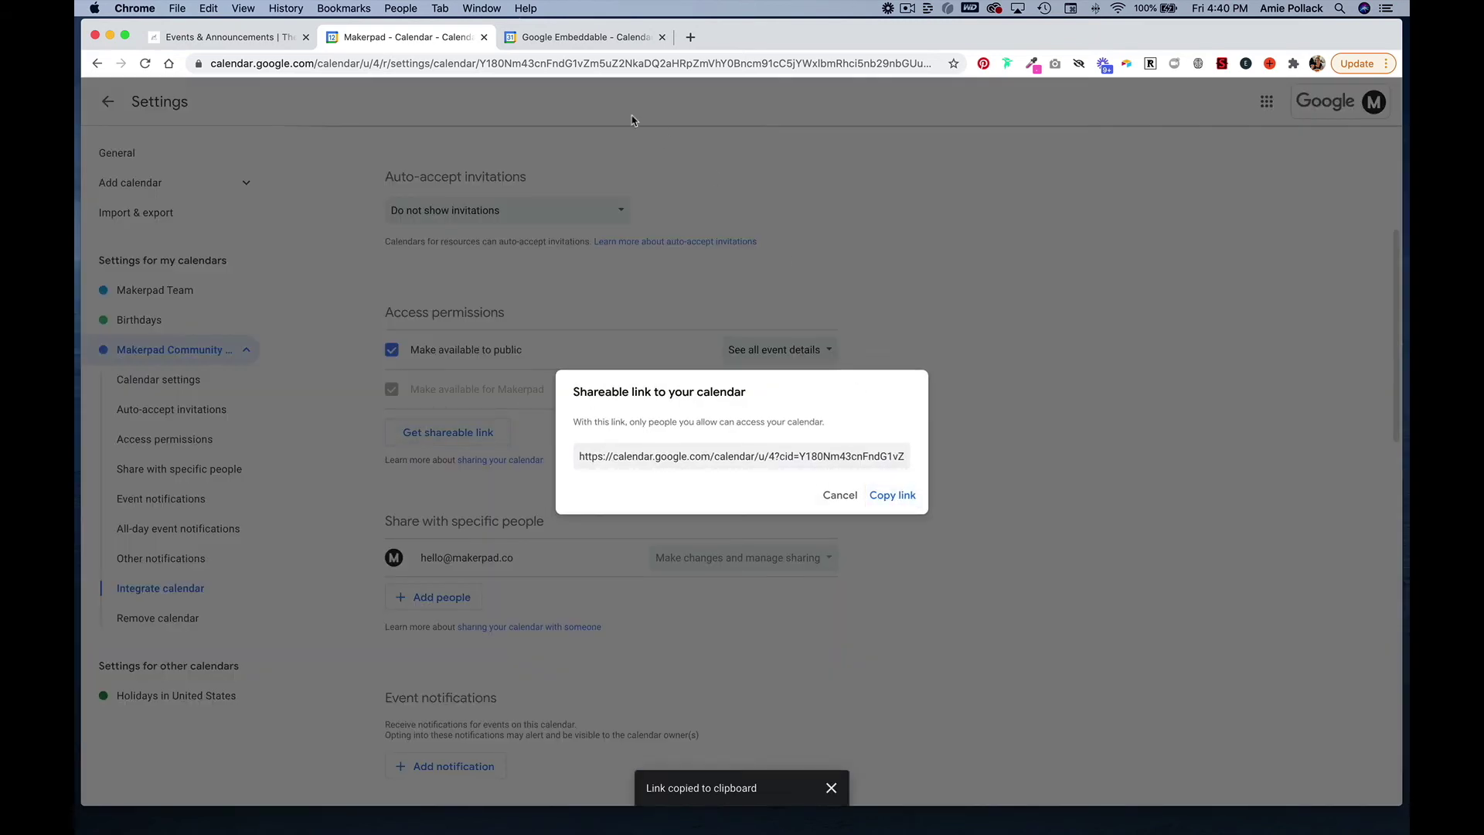
{"action": "left_click", "coordinate": [225, 37]}
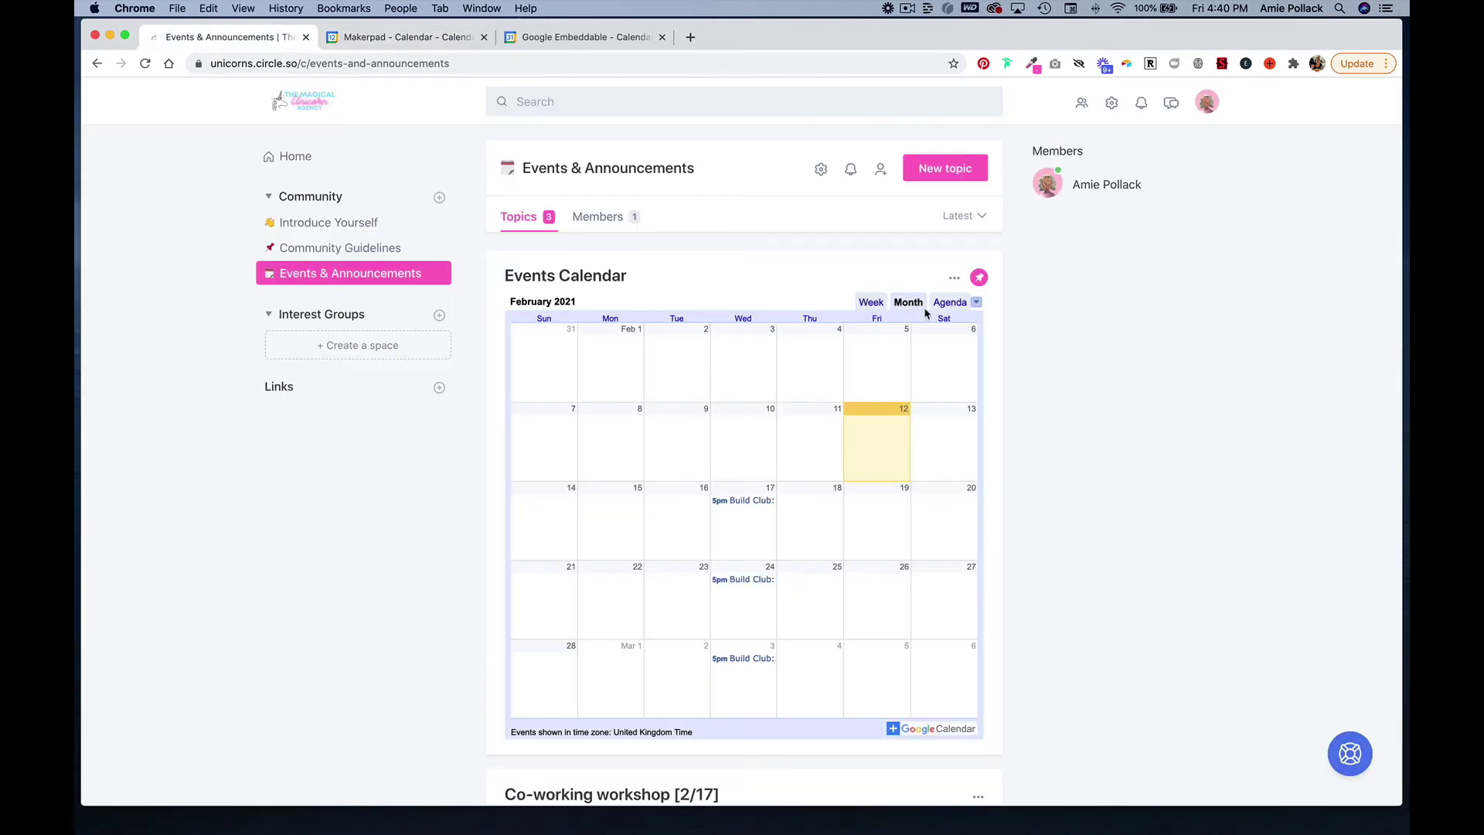
Step: Start a new topic with the text 'Add this event calendar to your Google Calendar'
{"action": "left_click", "coordinate": [962, 179]}
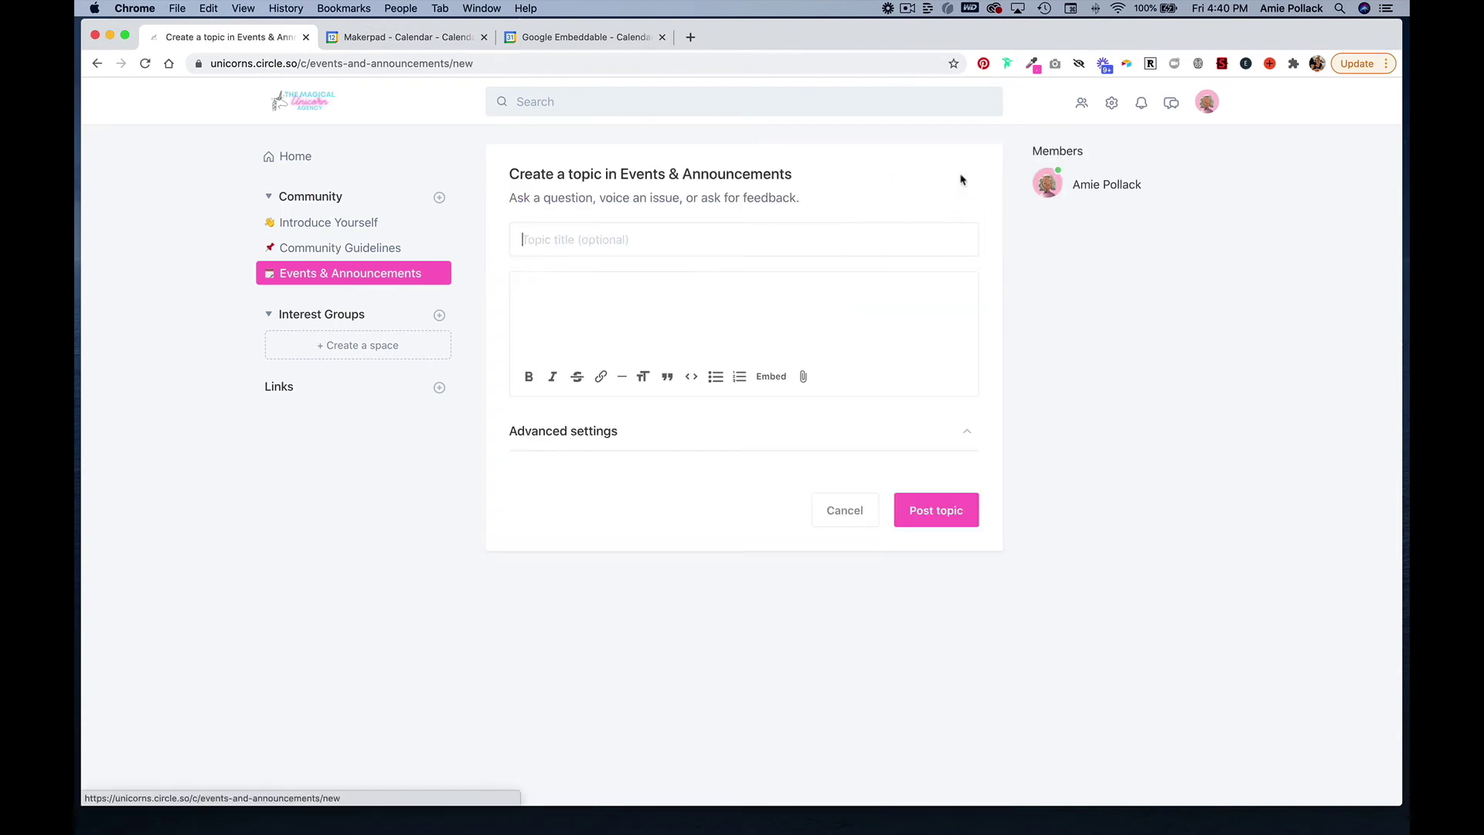
{"action": "left_click", "coordinate": [856, 321]}
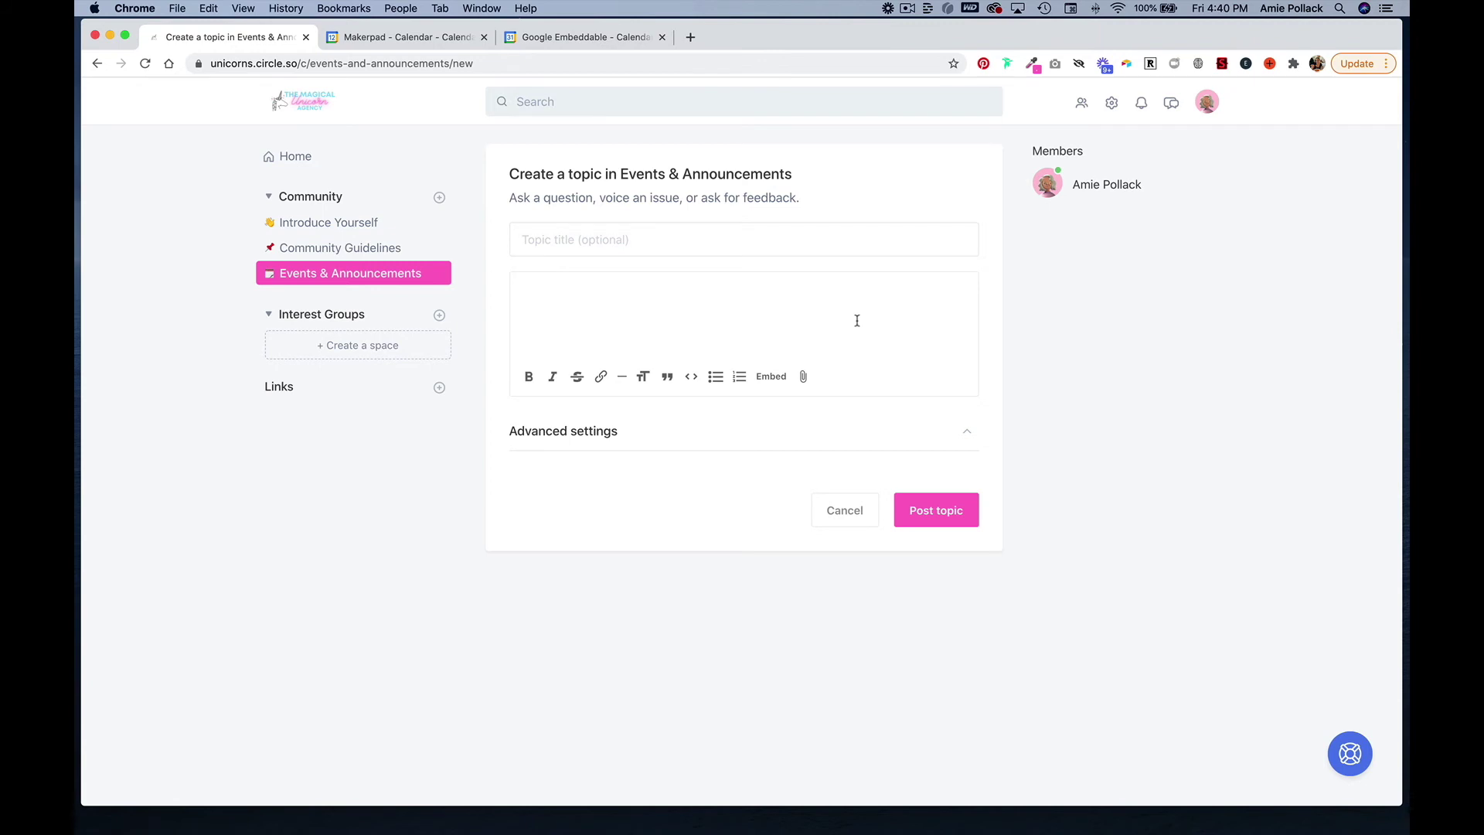
{"action": "type", "text": "Add this event calendar to your Google"}
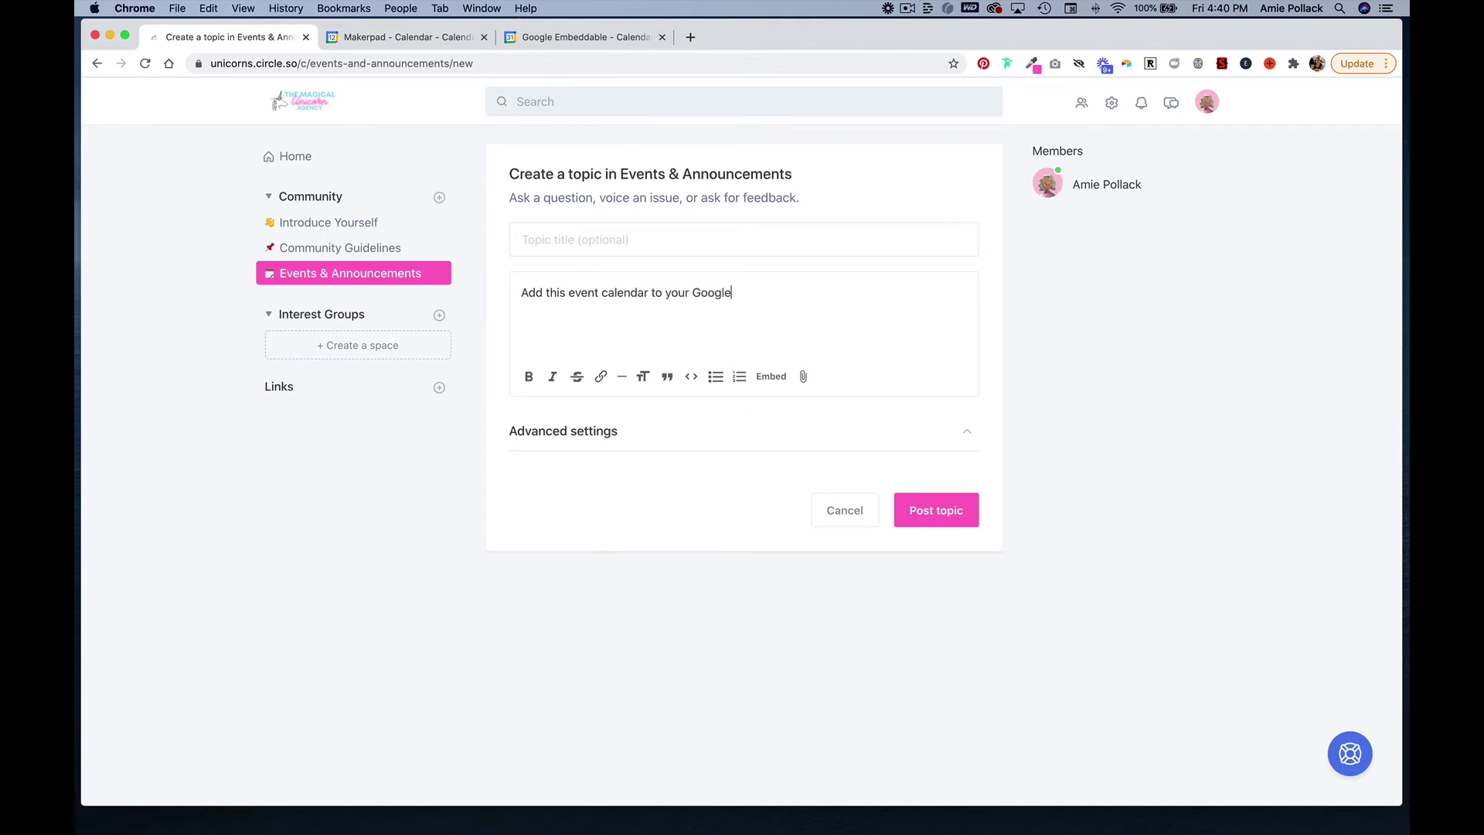
{"action": "type", "text": " Calendar"}
Step: Link 'this event' to the copied calendar URL, post the topic, and open the link
{"action": "left_click_drag", "start_coordinate": [544, 292], "coordinate": [598, 293]}
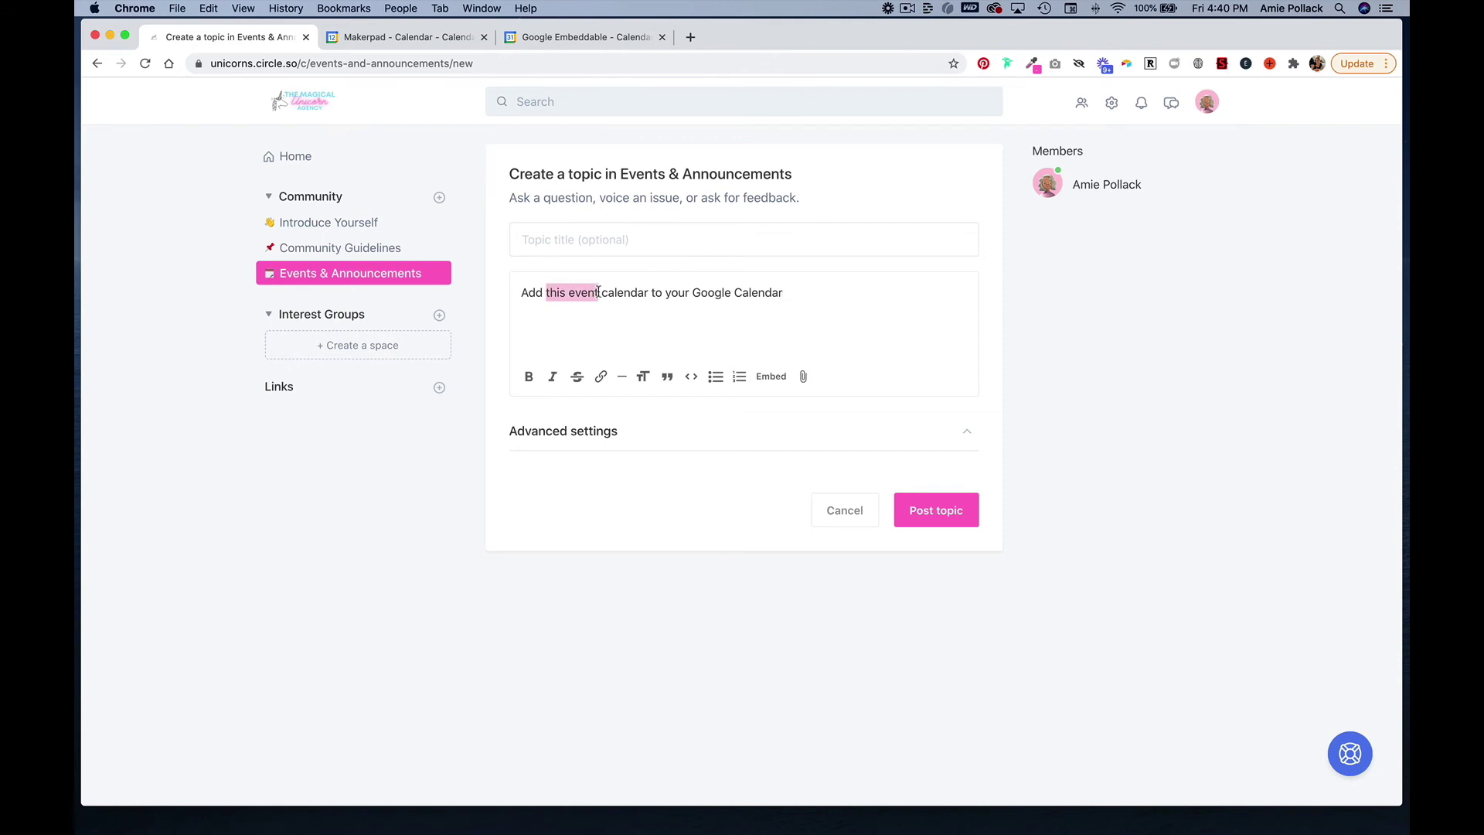
{"action": "left_click", "coordinate": [601, 376]}
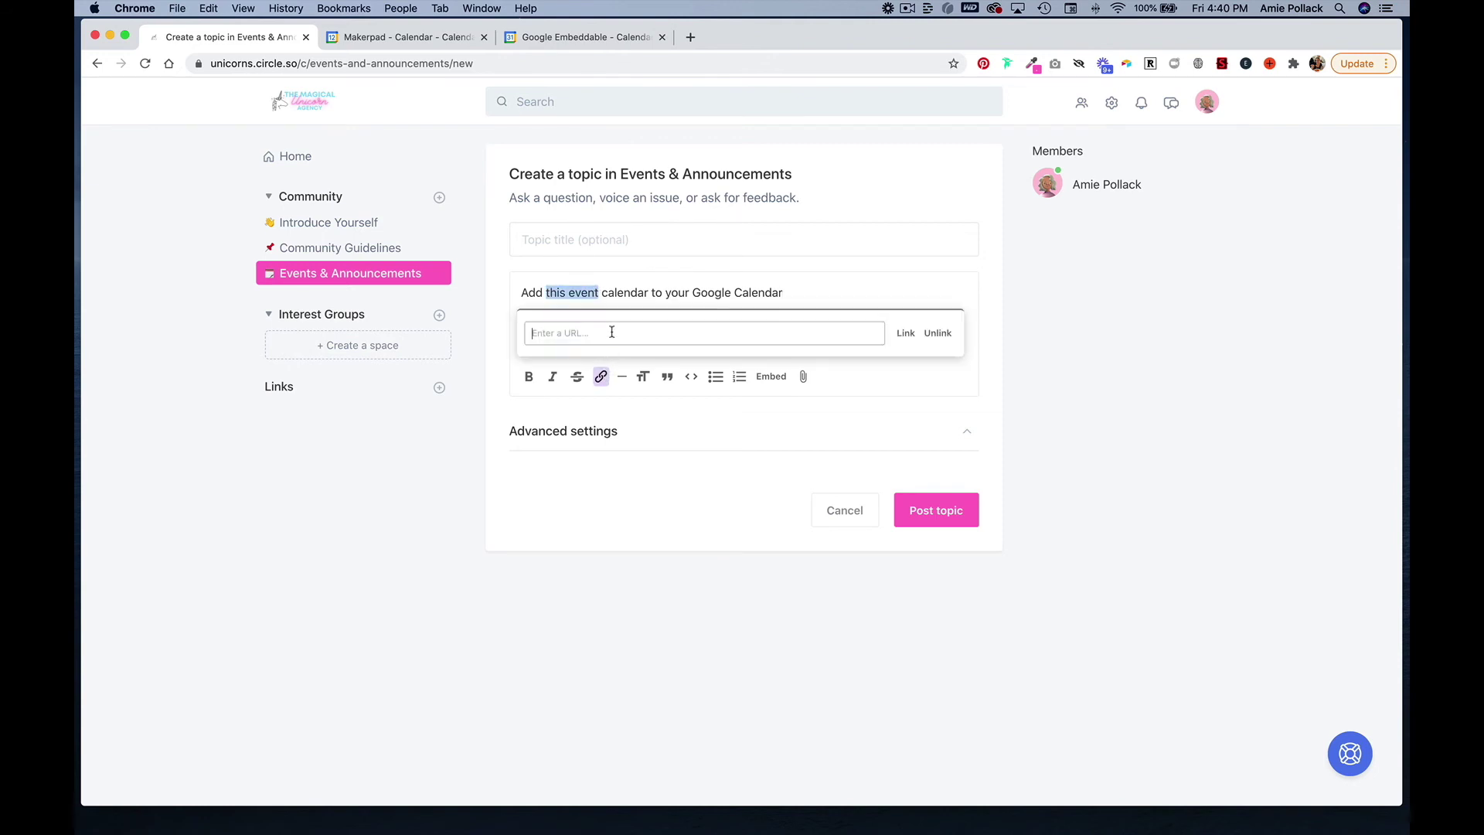
{"action": "key", "text": "super+v"}
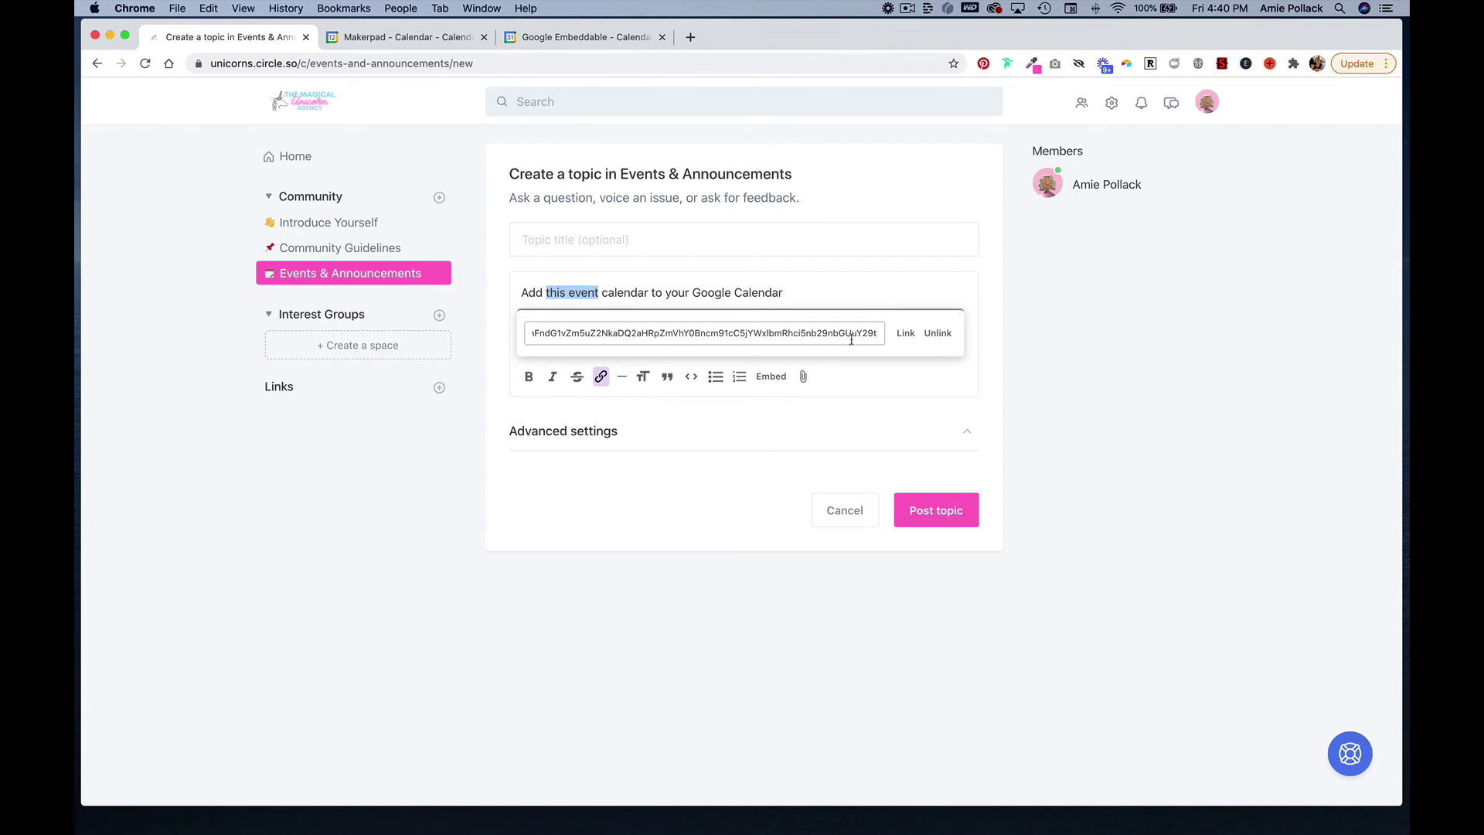
{"action": "left_click", "coordinate": [903, 334]}
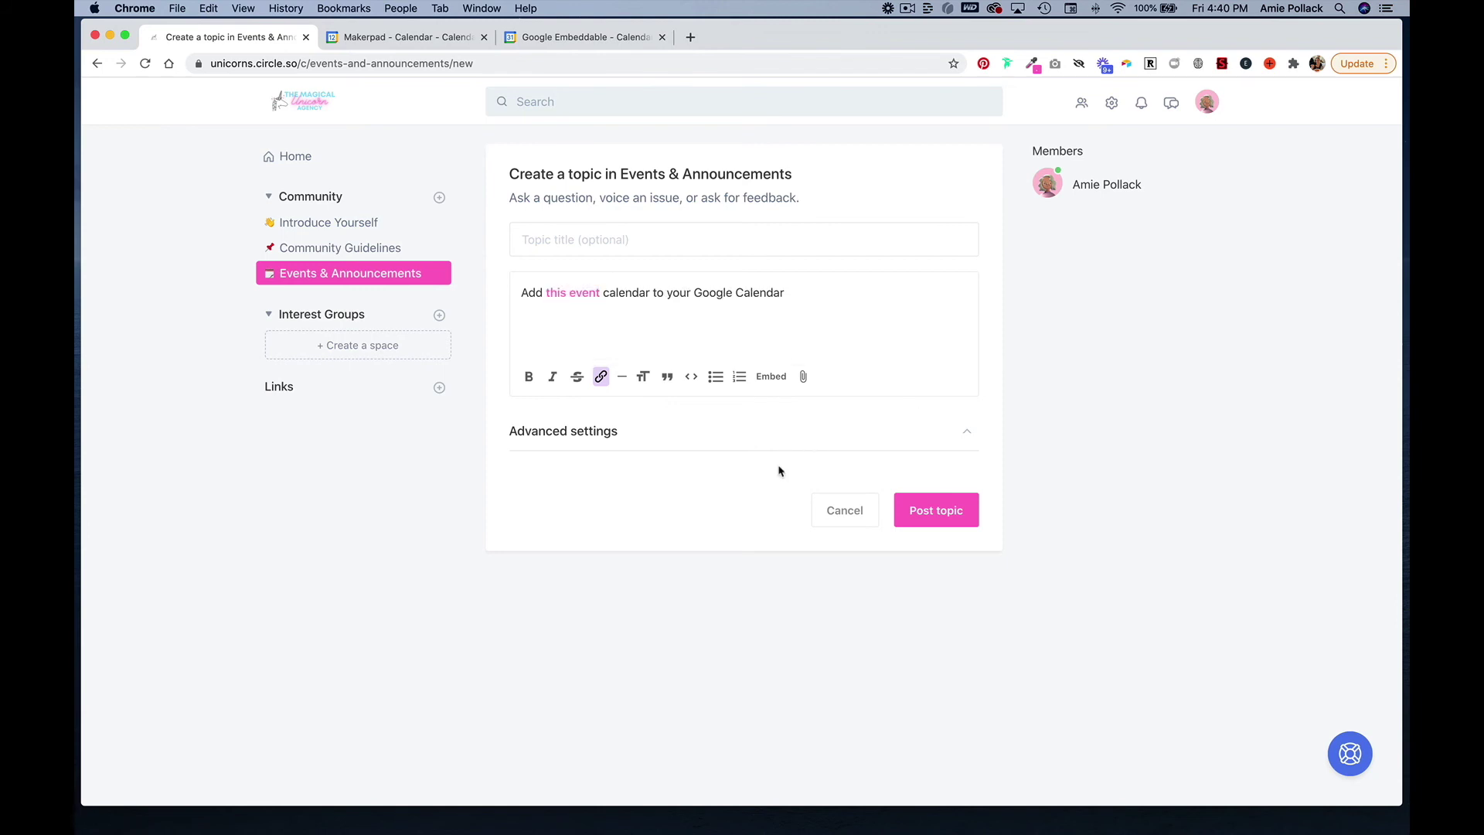
{"action": "left_click", "coordinate": [936, 508]}
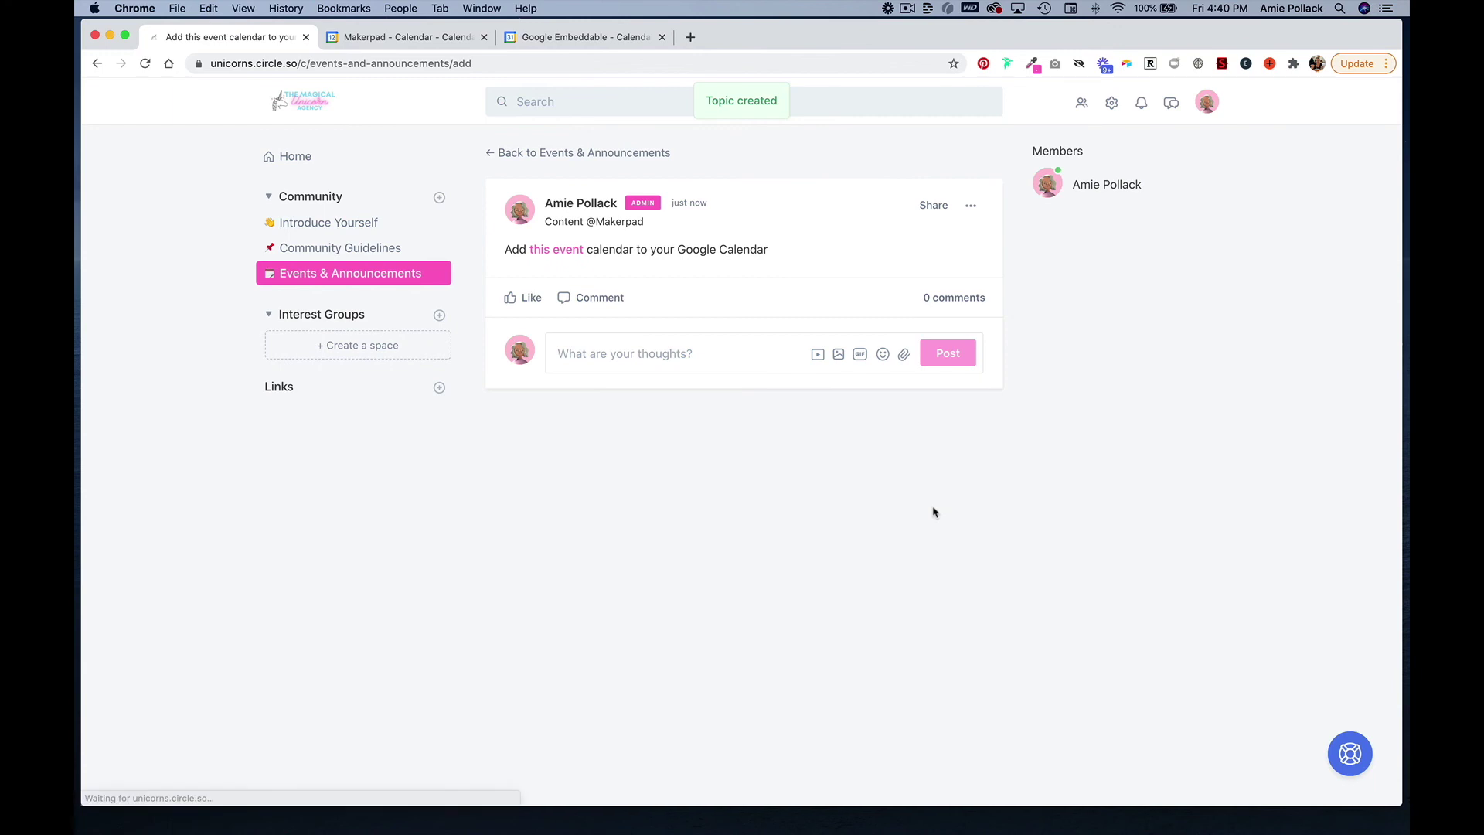
{"action": "left_click", "coordinate": [554, 257]}
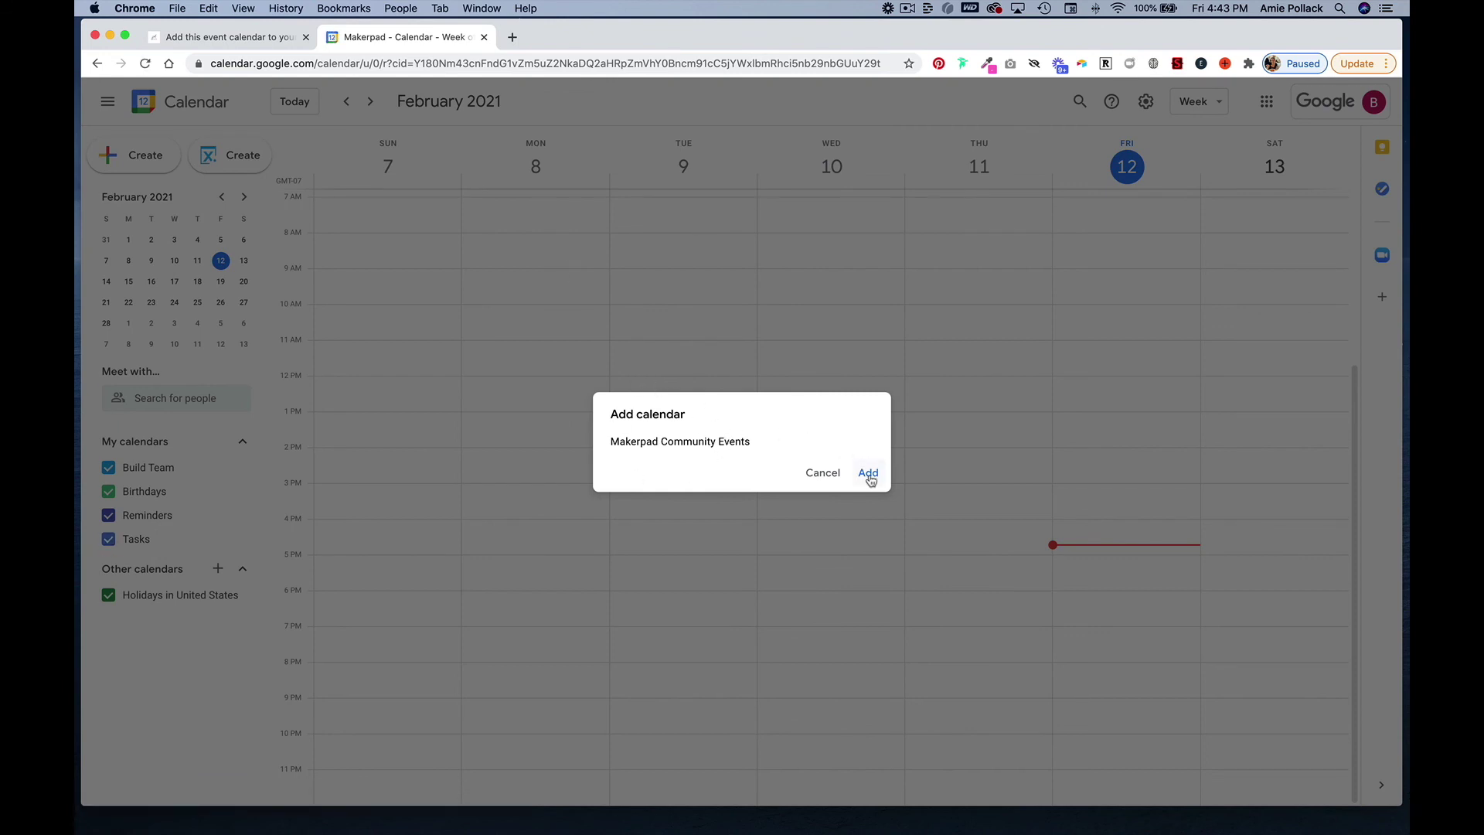
Step: Add Makerpad Community Events to Google Calendar, then go back to the Circle topic
{"action": "left_click", "coordinate": [868, 475]}
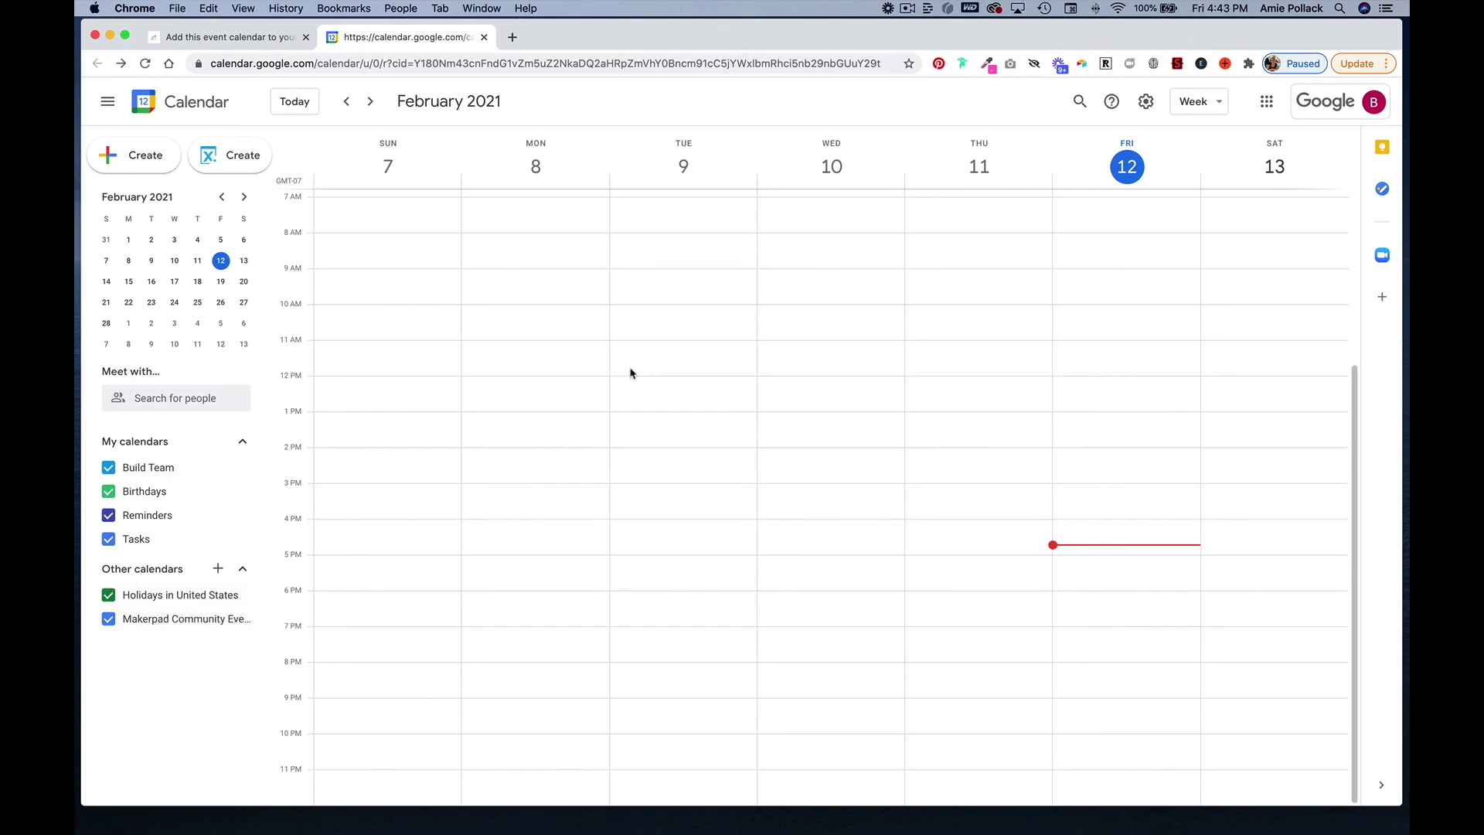
{"action": "left_click", "coordinate": [189, 39]}
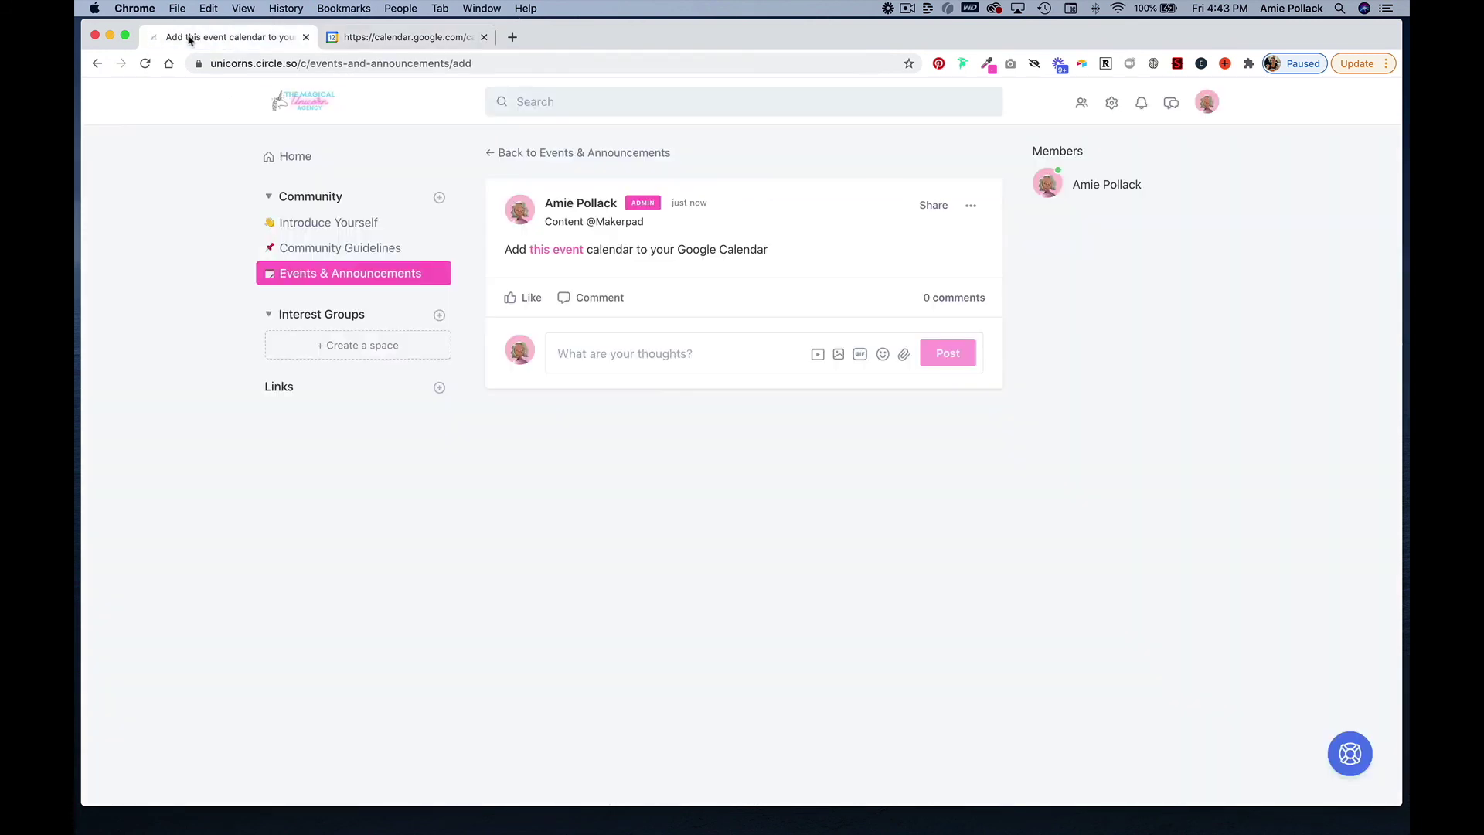